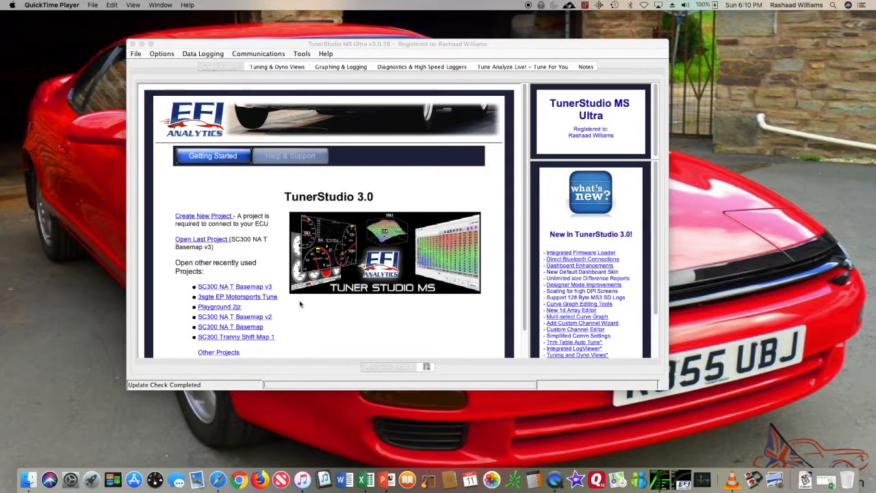
Enlarge the program window and open the recent project SC300 NA T Basemap v3 on its Turbo SC300 dashboard
{"action": "left_click_drag", "start_coordinate": [328, 44], "coordinate": [256, 34]}
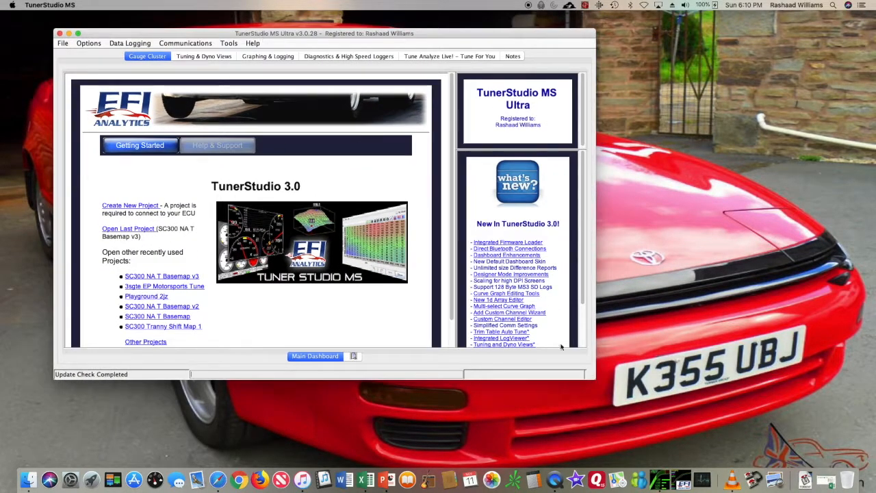
{"action": "left_click_drag", "start_coordinate": [595, 379], "coordinate": [772, 426]}
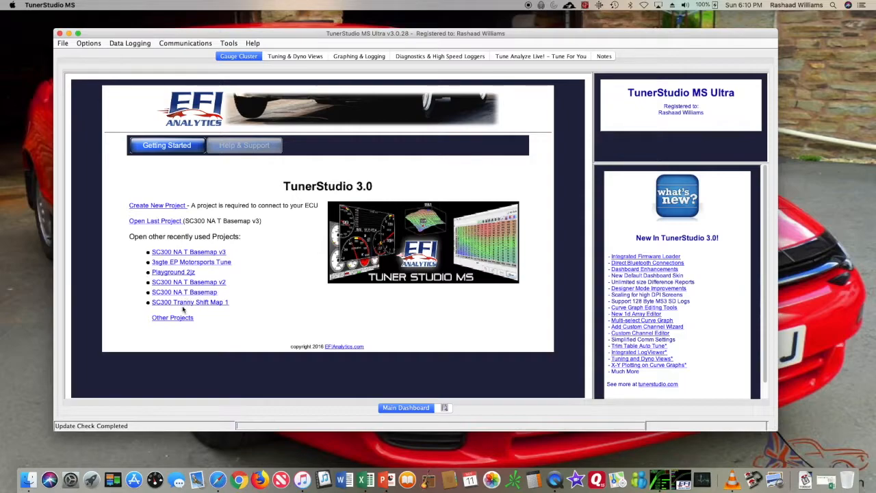
{"action": "left_click", "coordinate": [189, 253]}
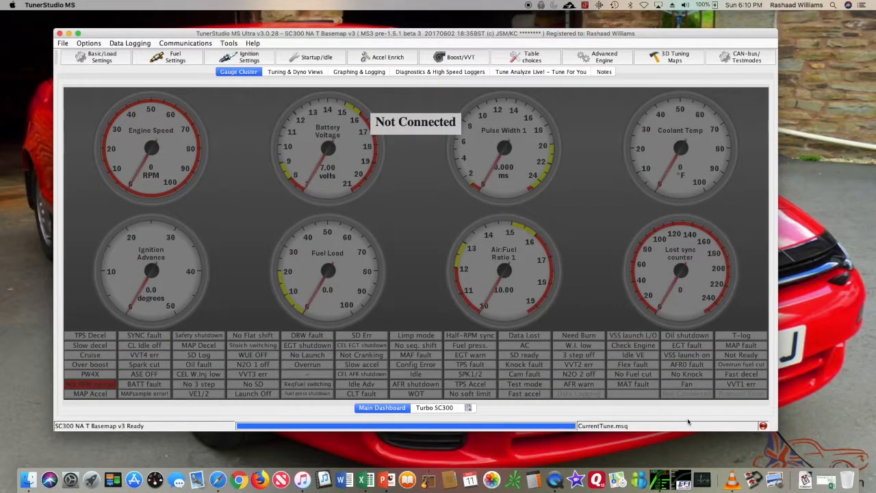
{"action": "left_click_drag", "start_coordinate": [774, 429], "coordinate": [803, 438]}
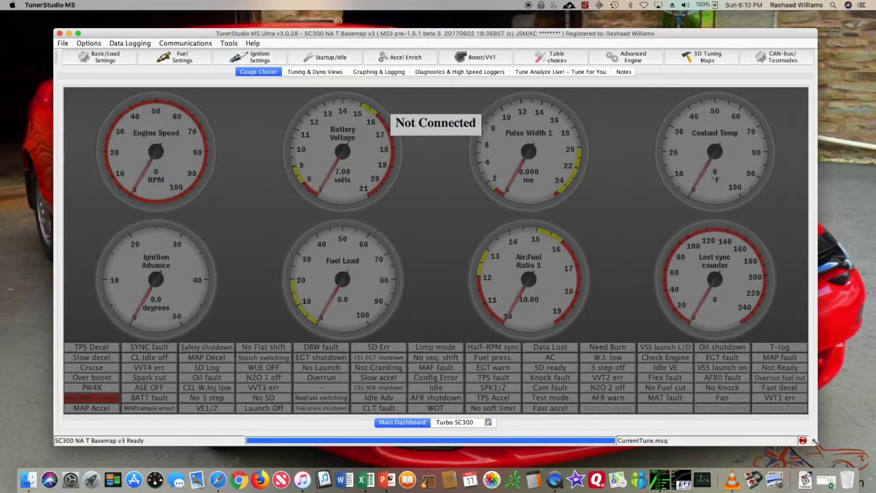
{"action": "left_click", "coordinate": [456, 421]}
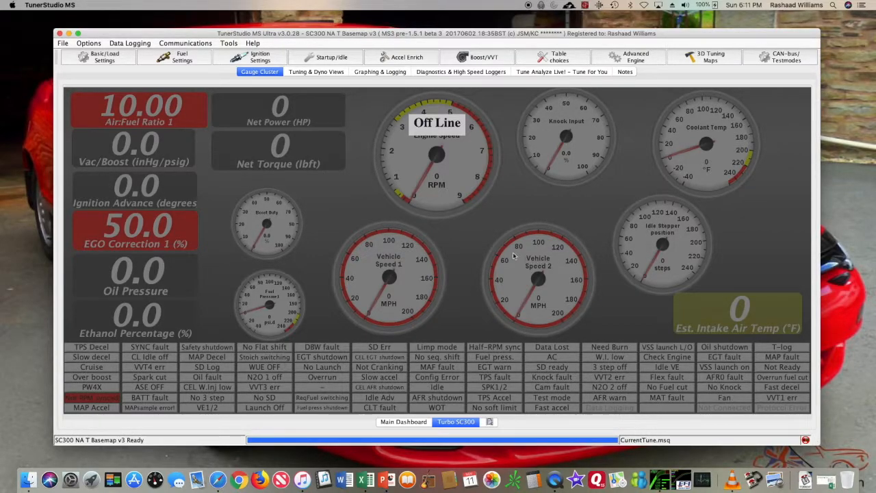
Turn Designer Mode on for the Turbo SC300 dashboard and turn it off again
{"action": "right_click", "coordinate": [332, 205]}
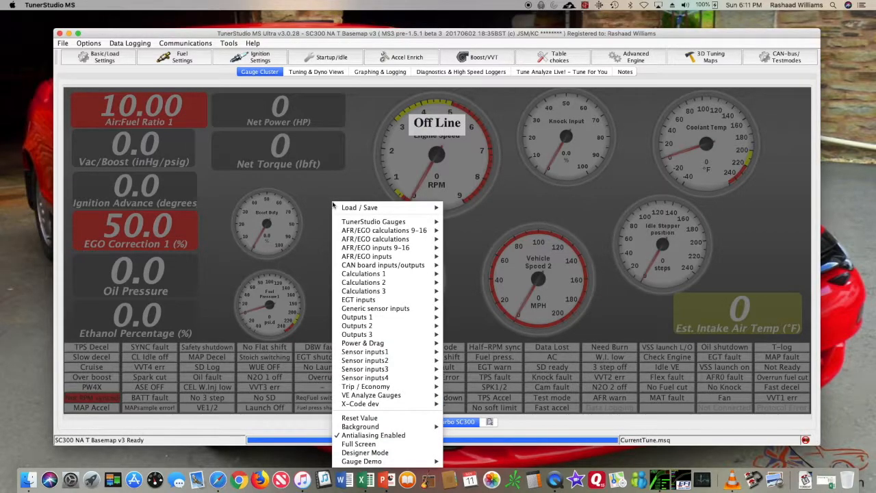
{"action": "left_click", "coordinate": [380, 453]}
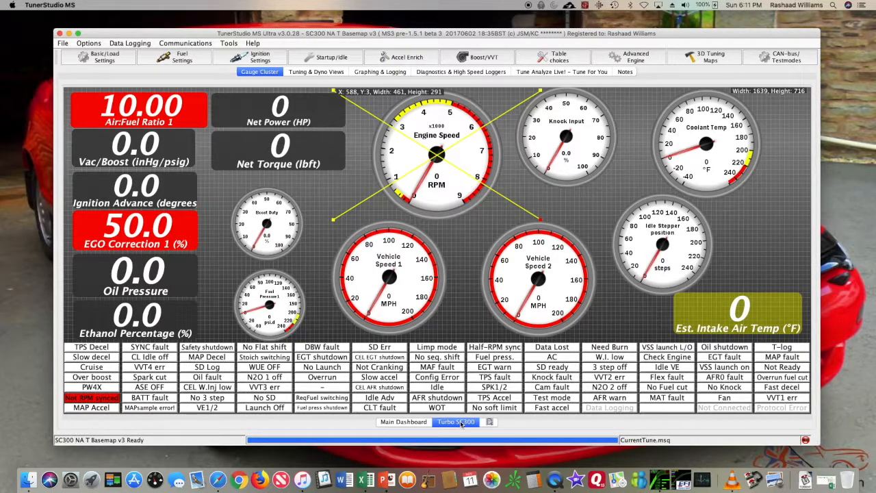
{"action": "right_click", "coordinate": [326, 199]}
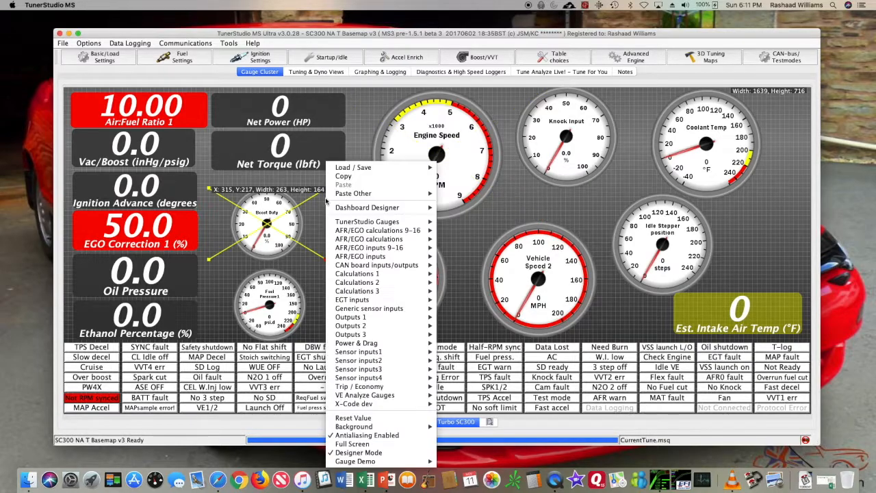
{"action": "left_click", "coordinate": [388, 452]}
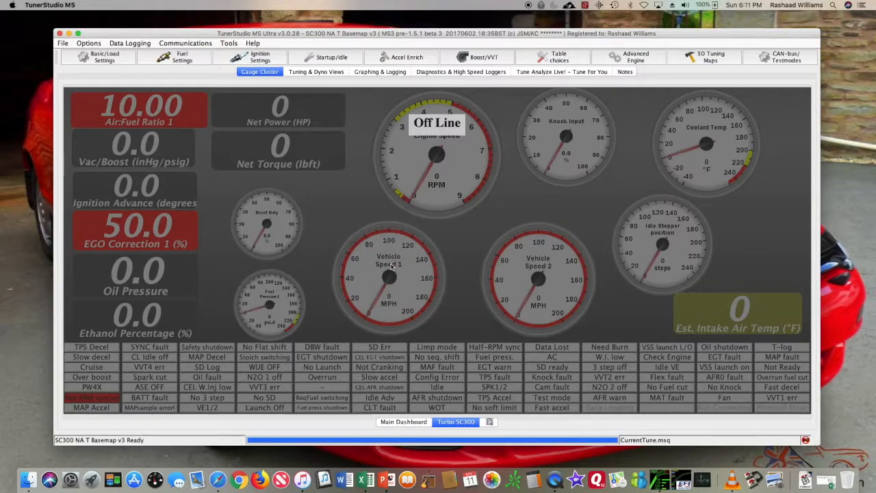
Open the engine and sequential settings and review the entries in the Required Fuel calculator
{"action": "left_click", "coordinate": [105, 60]}
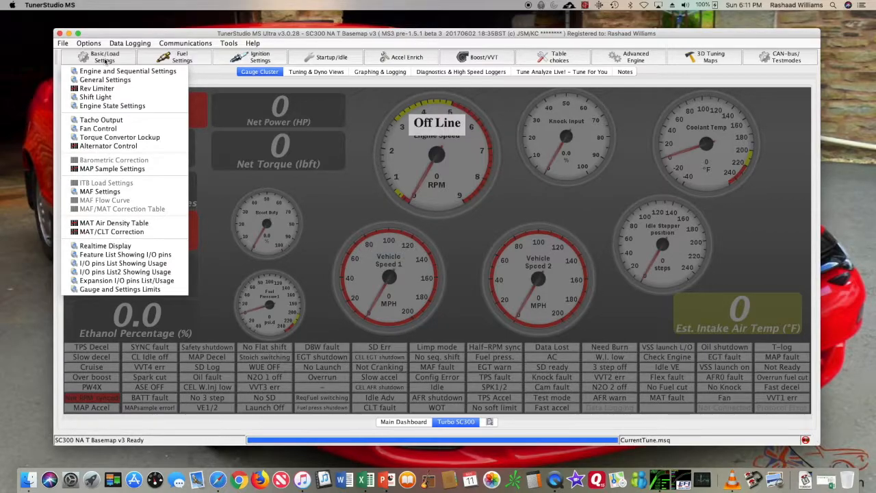
{"action": "left_click", "coordinate": [104, 72]}
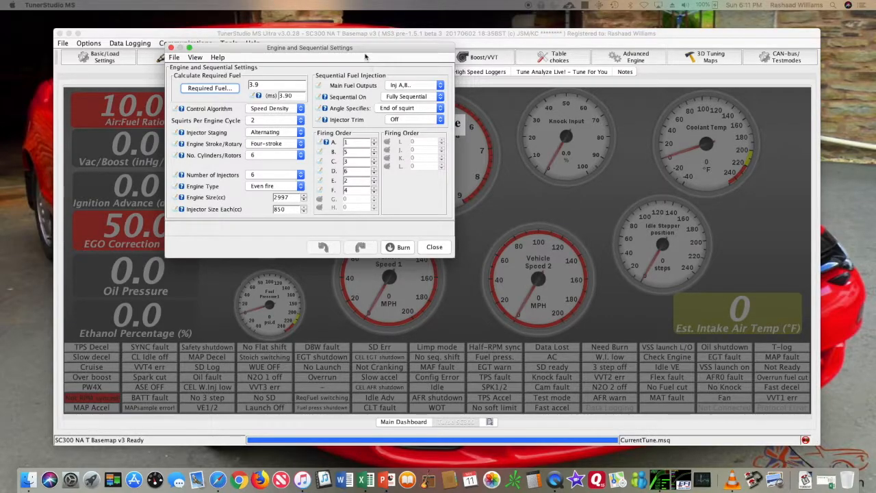
{"action": "left_click_drag", "start_coordinate": [363, 52], "coordinate": [378, 90]}
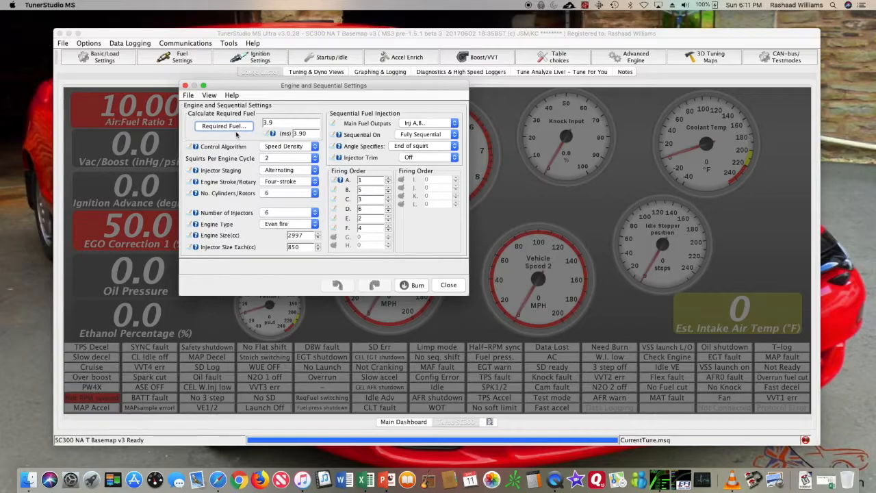
{"action": "left_click", "coordinate": [224, 126]}
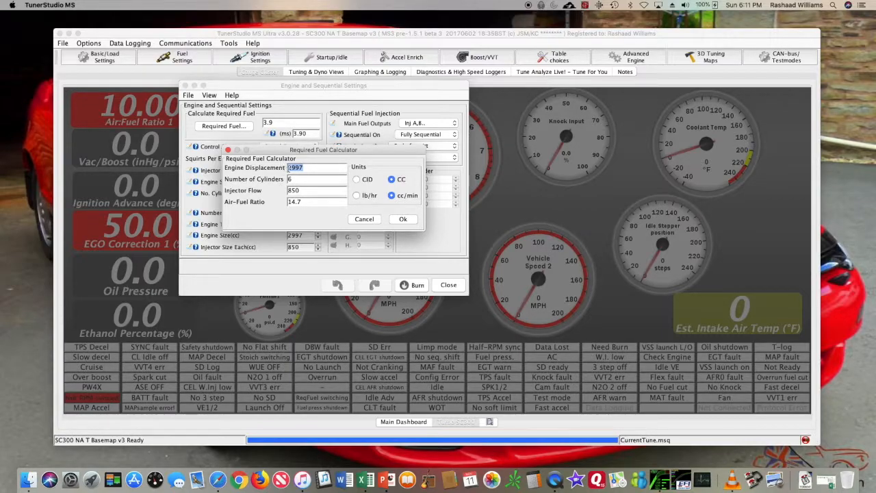
{"action": "left_click", "coordinate": [398, 223]}
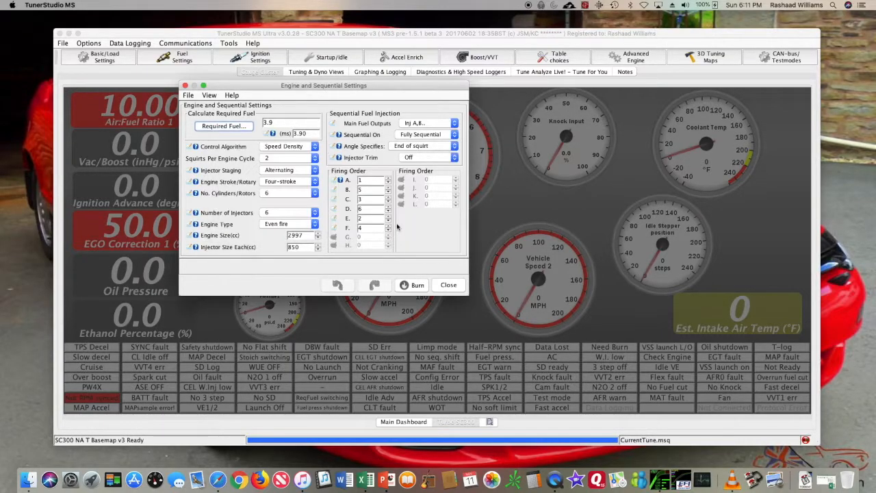
Review the control algorithm and main fuel output choices, keeping Speed Density and Inj A,B.., and close the engine settings
{"action": "left_click", "coordinate": [273, 150]}
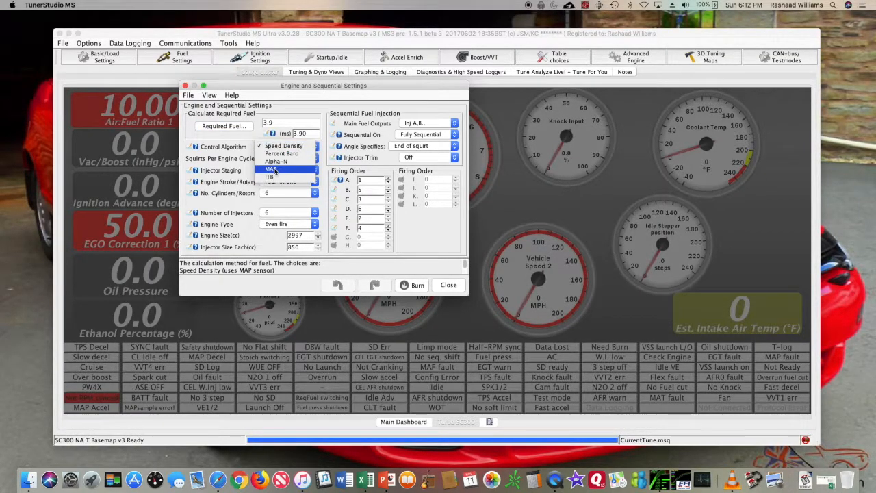
{"action": "left_click", "coordinate": [276, 147]}
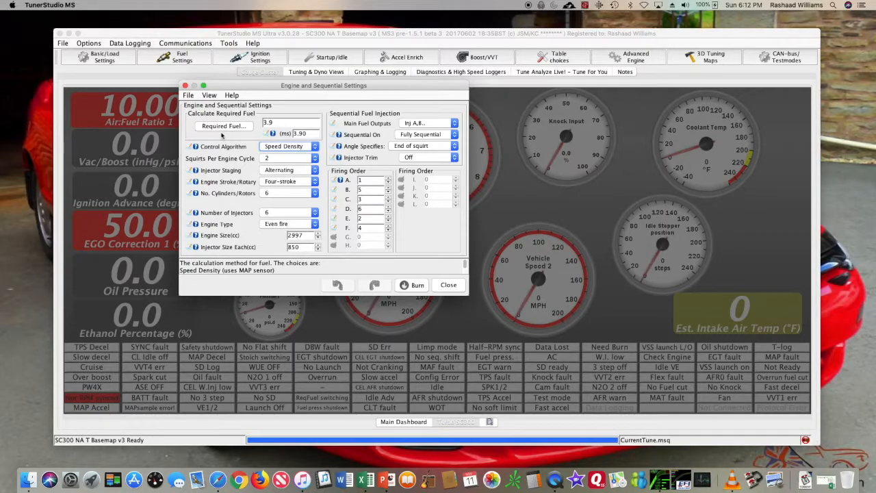
{"action": "left_click", "coordinate": [429, 124]}
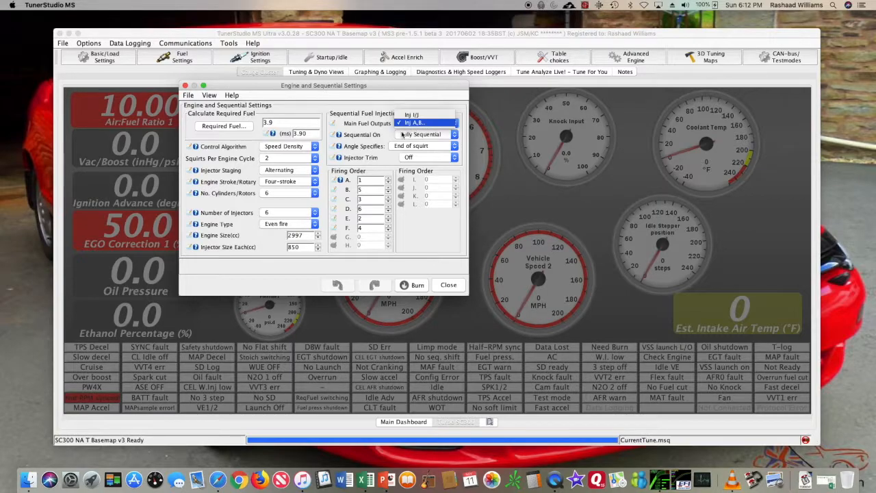
{"action": "left_click", "coordinate": [366, 130]}
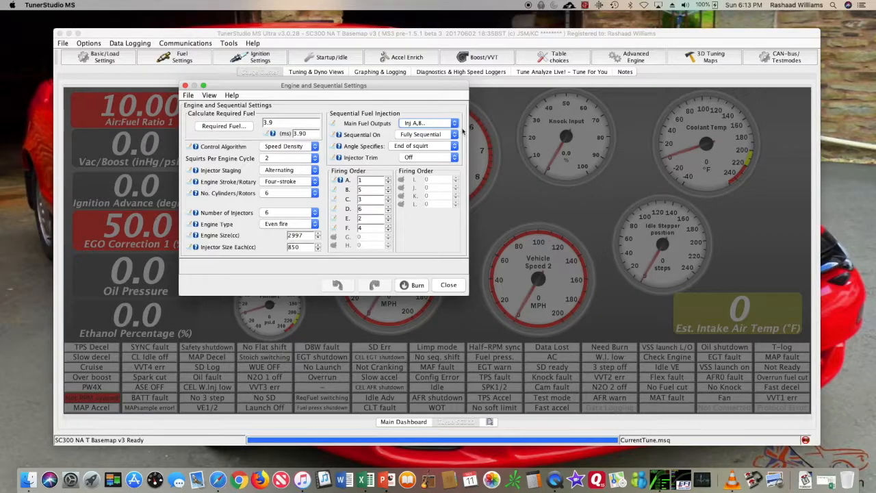
{"action": "left_click", "coordinate": [448, 284]}
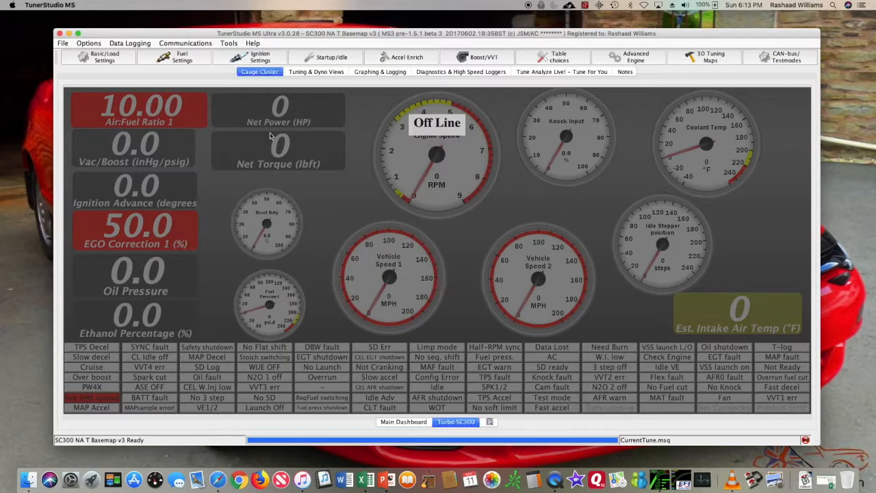
Review the barometric, MAP sensor and load parameters in the General Settings
{"action": "left_click", "coordinate": [100, 63]}
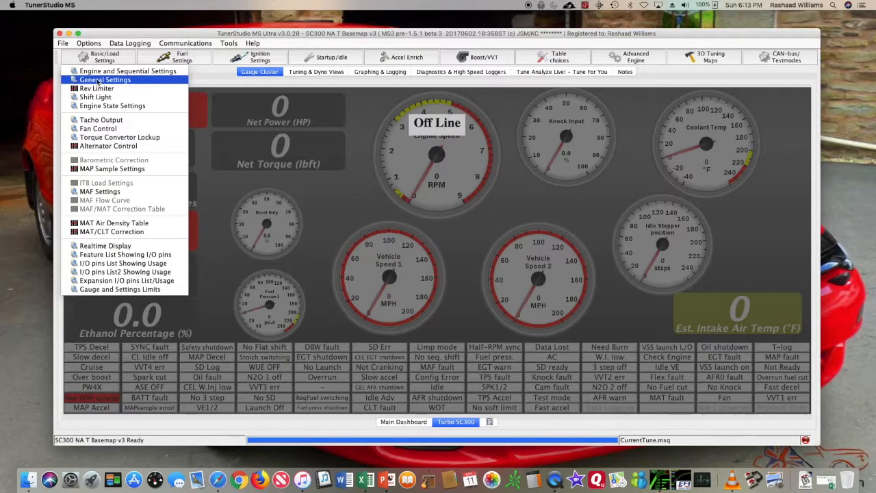
{"action": "left_click", "coordinate": [99, 81]}
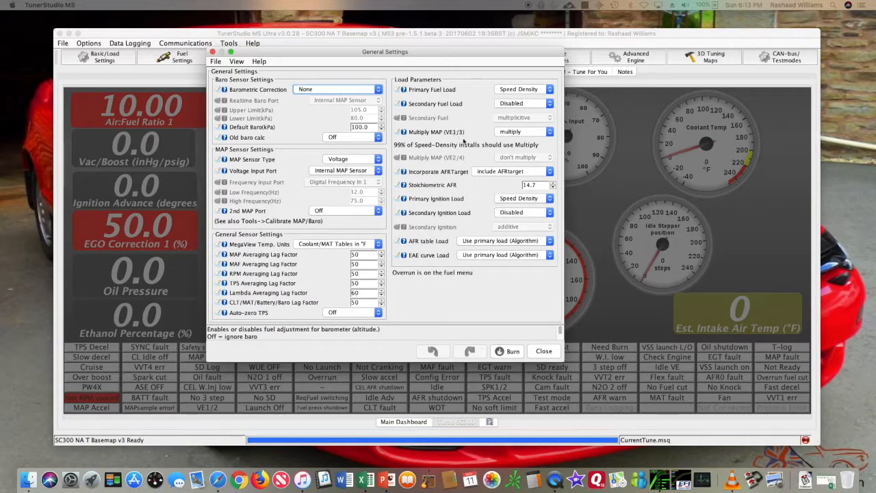
{"action": "left_click", "coordinate": [548, 351]}
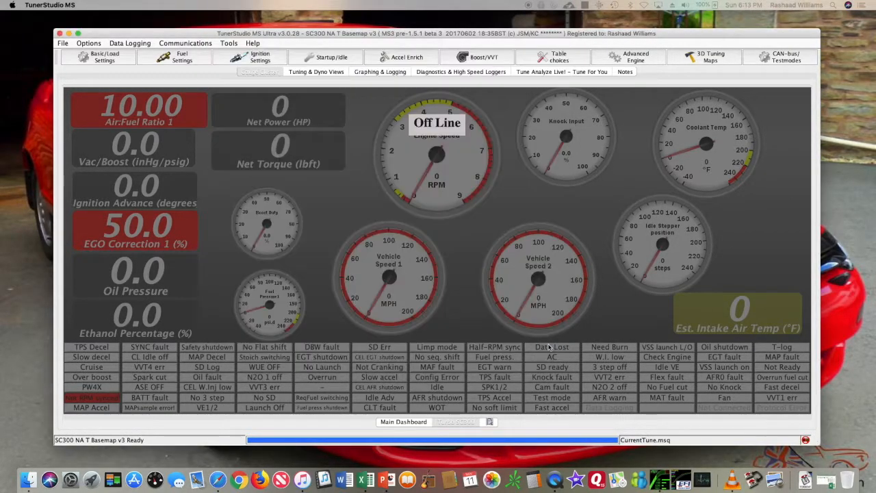
Review the Tacho Output settings, including the fixed or variable scaling choice, and close them unchanged
{"action": "left_click", "coordinate": [119, 55]}
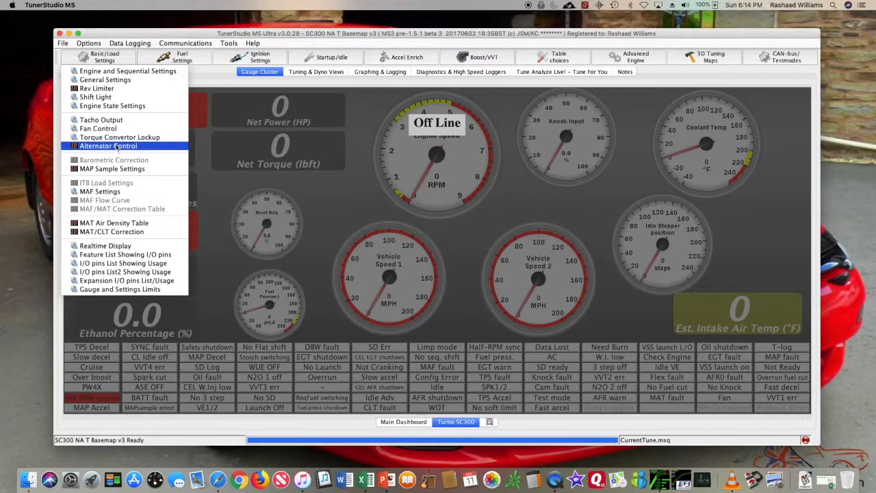
{"action": "left_click", "coordinate": [114, 119]}
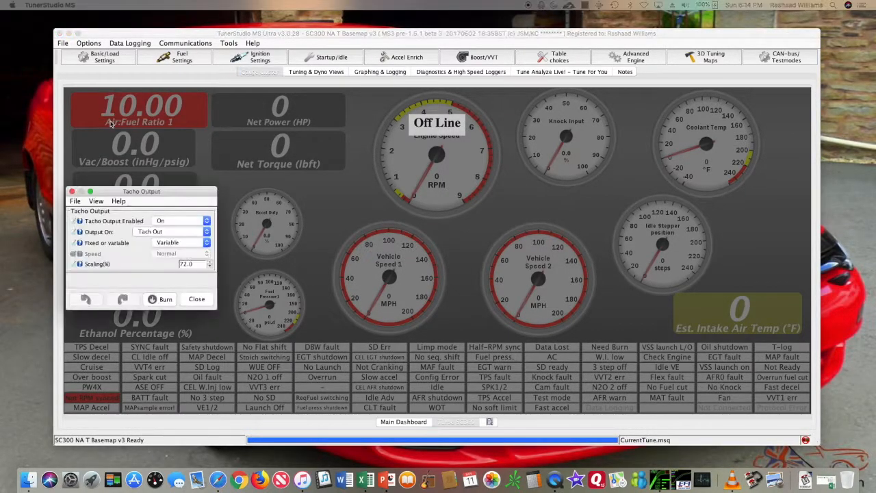
{"action": "left_click_drag", "start_coordinate": [123, 195], "coordinate": [191, 148]}
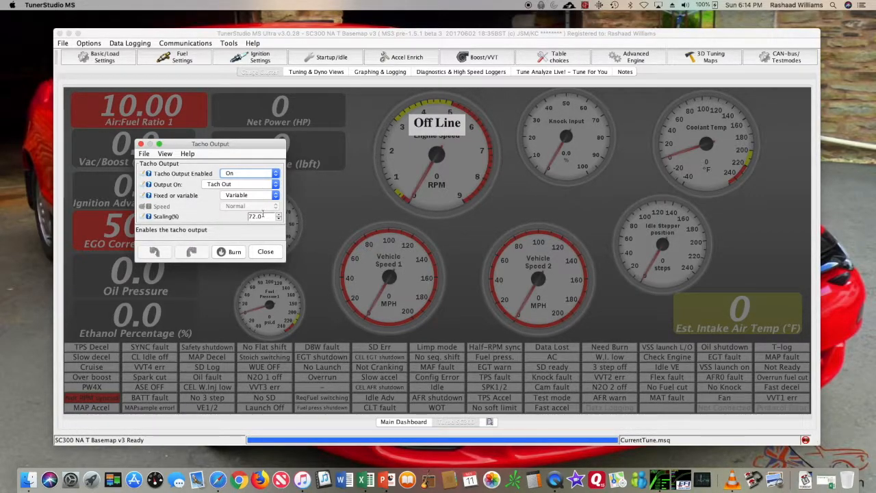
{"action": "left_click", "coordinate": [249, 197]}
{"action": "left_click", "coordinate": [251, 199]}
{"action": "left_click", "coordinate": [265, 251]}
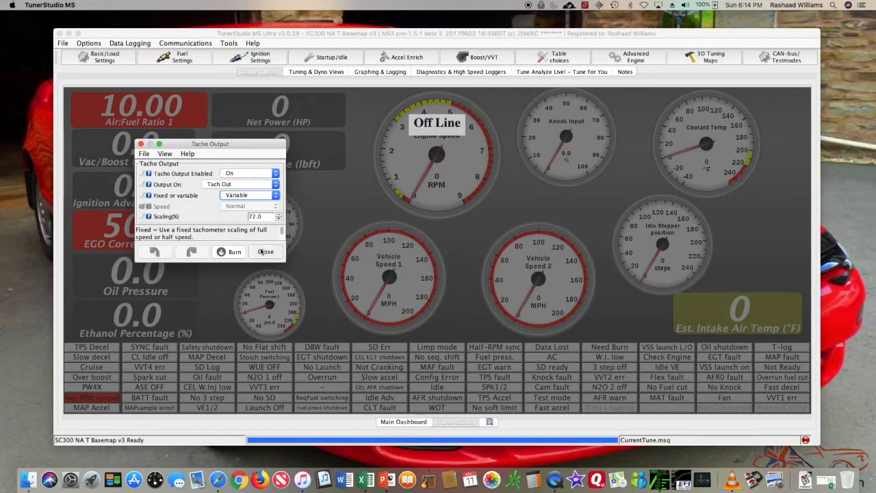
Review the Rev Limiter settings for the hard limit, spark retard and fuel cut
{"action": "left_click", "coordinate": [107, 60]}
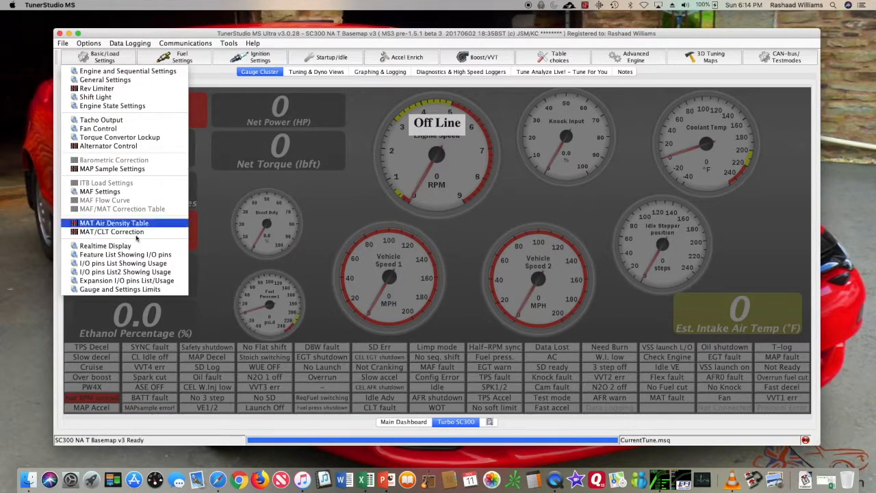
{"action": "left_click", "coordinate": [116, 88]}
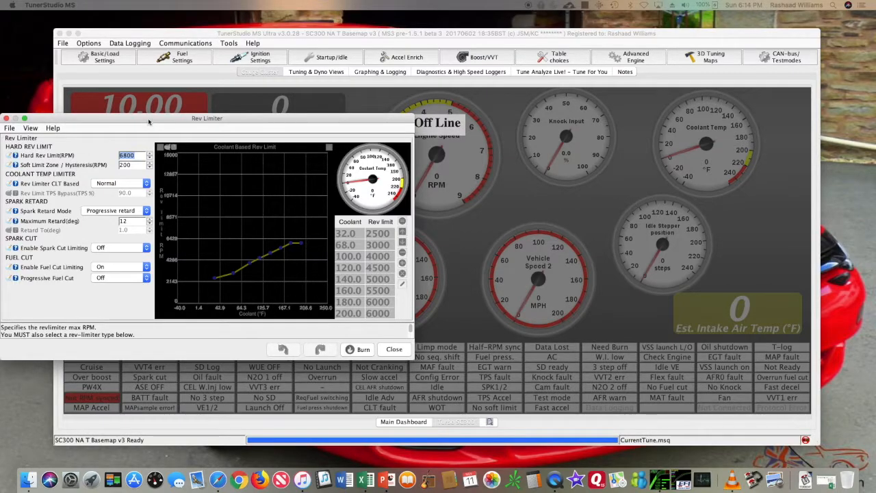
{"action": "left_click_drag", "start_coordinate": [150, 120], "coordinate": [189, 117]}
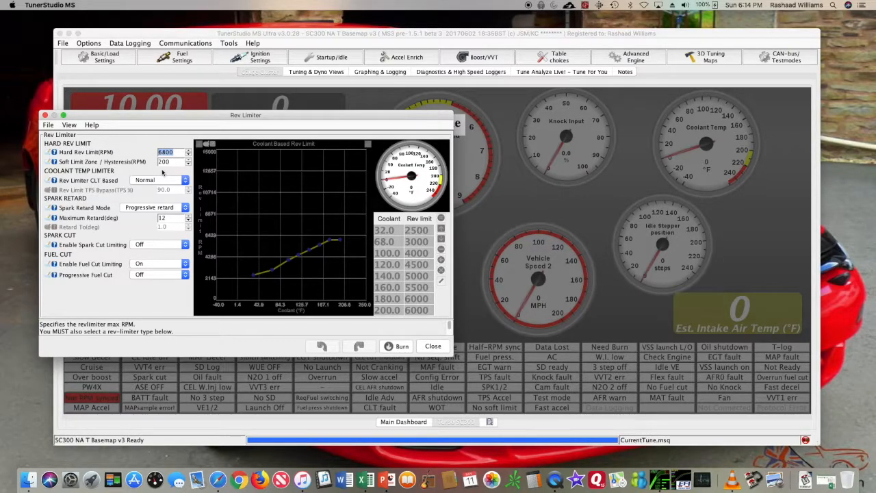
{"action": "left_click", "coordinate": [436, 347]}
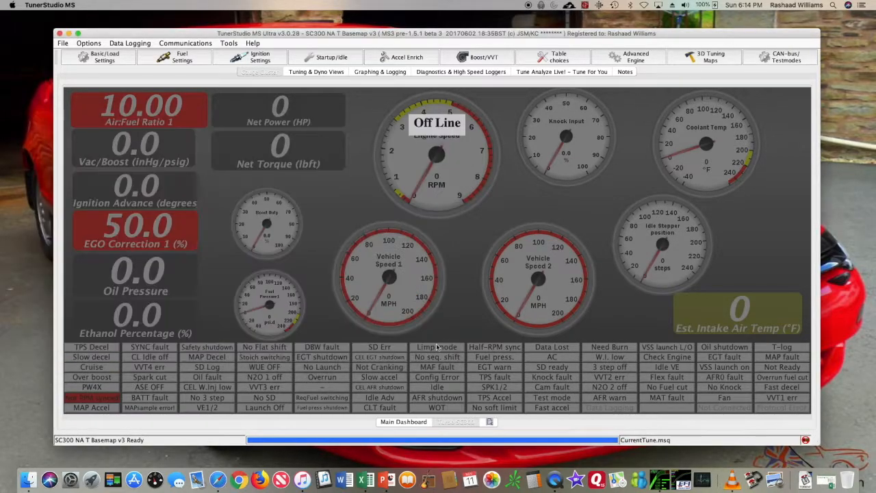
Review the Injector Dead-Time value and its voltage curves in the fuel settings
{"action": "left_click", "coordinate": [196, 61]}
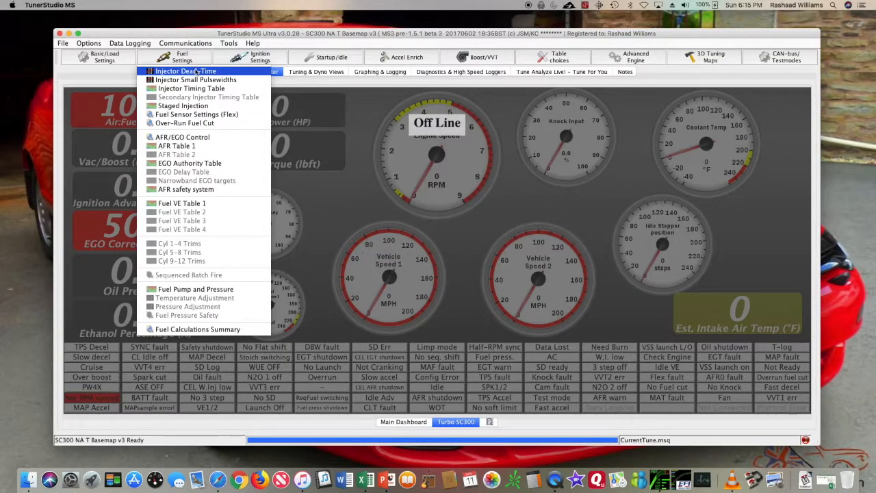
{"action": "left_click", "coordinate": [197, 71]}
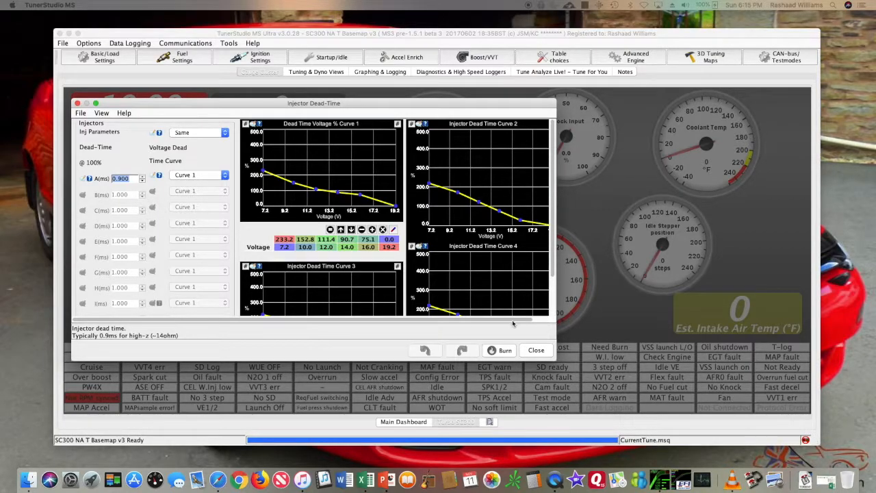
{"action": "left_click", "coordinate": [538, 351]}
Review the flex fuel options in the Fuel Sensor Settings
{"action": "left_click", "coordinate": [191, 61]}
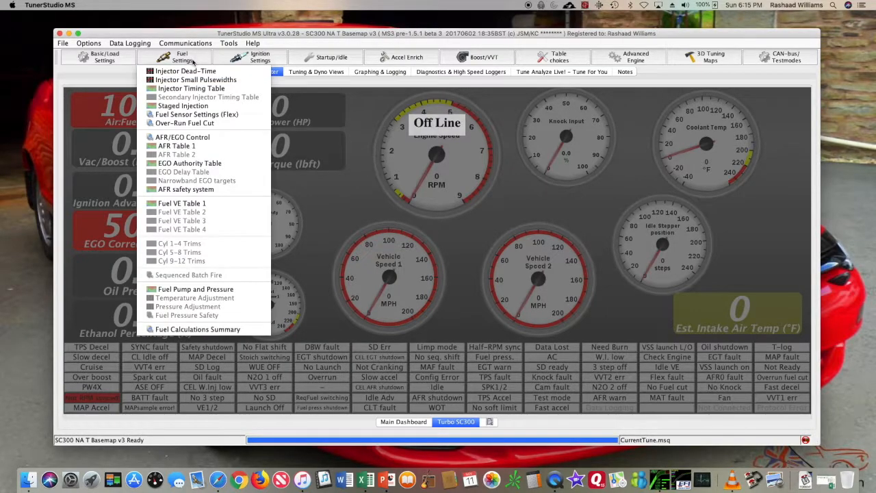
{"action": "left_click", "coordinate": [175, 118]}
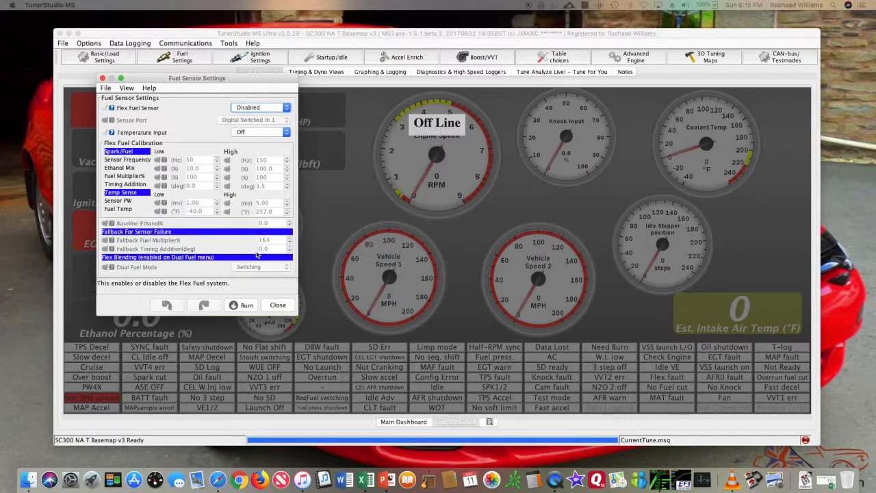
{"action": "left_click", "coordinate": [277, 305]}
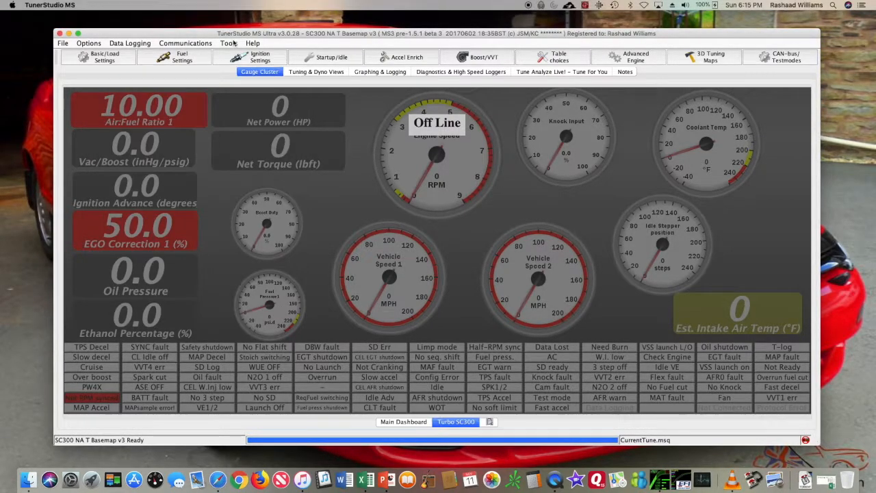
Review AFR Table 1 and the engine characteristics in its AFR Table Generator, closing both without applying anything
{"action": "left_click", "coordinate": [186, 43]}
{"action": "left_click", "coordinate": [185, 43]}
{"action": "left_click", "coordinate": [177, 56]}
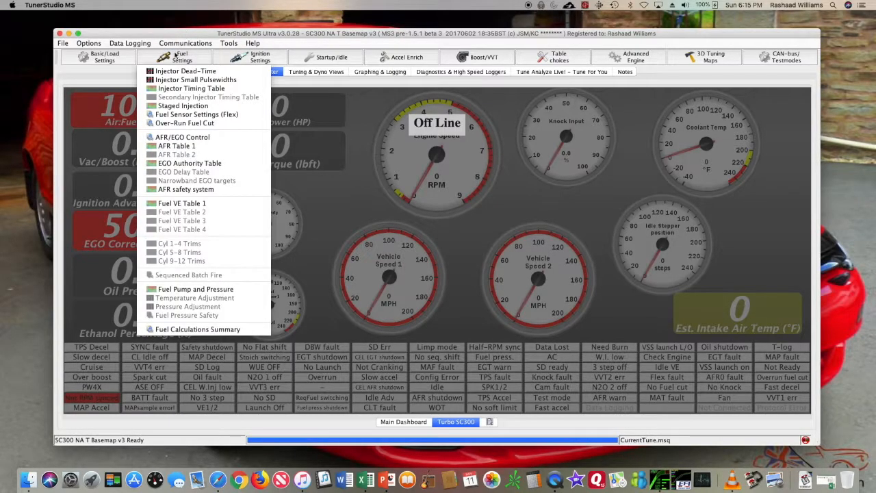
{"action": "left_click", "coordinate": [172, 147]}
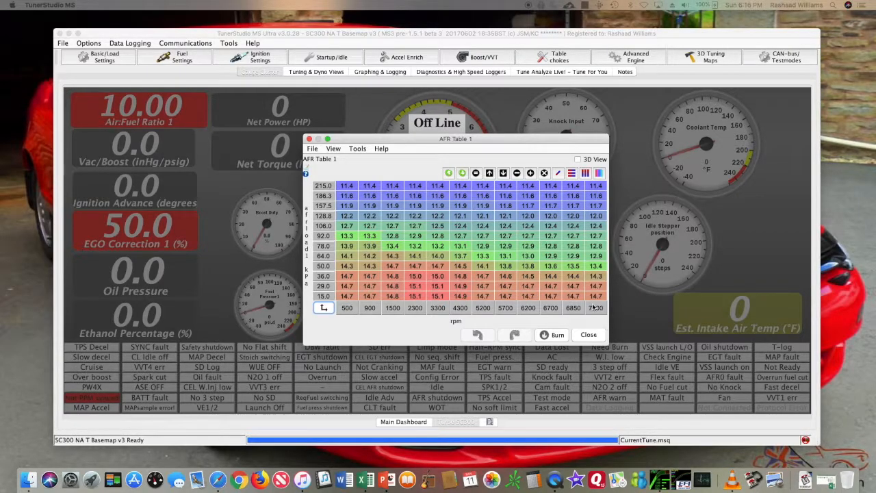
{"action": "left_click", "coordinate": [358, 148]}
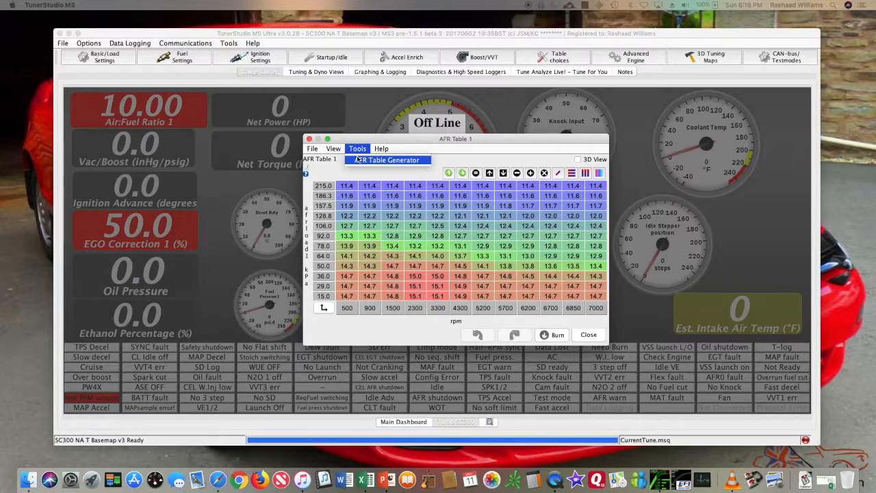
{"action": "left_click", "coordinate": [357, 159]}
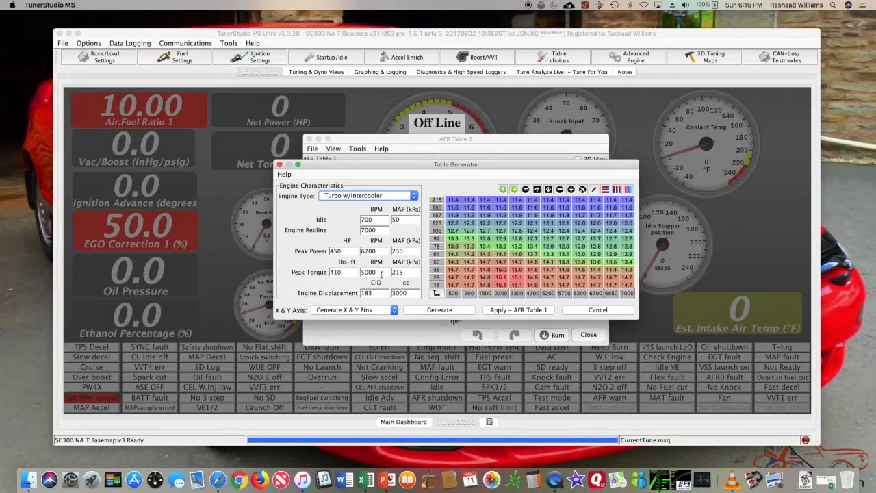
{"action": "left_click", "coordinate": [584, 311]}
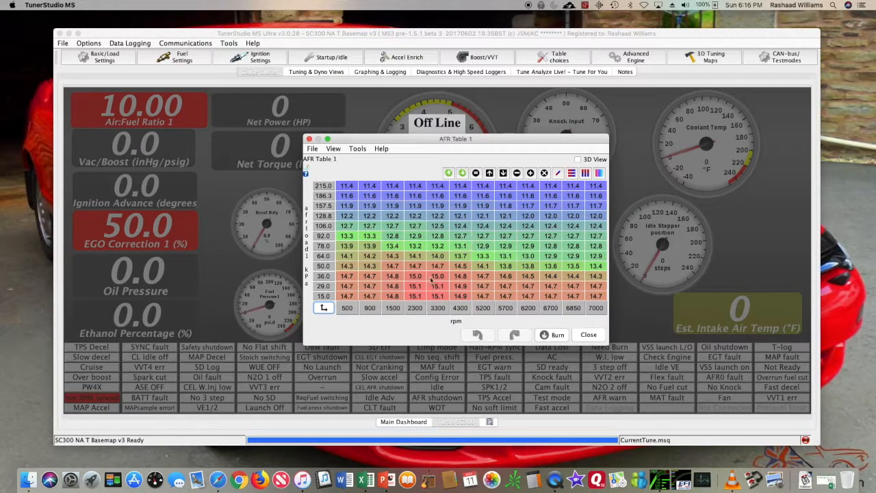
{"action": "left_click", "coordinate": [589, 334]}
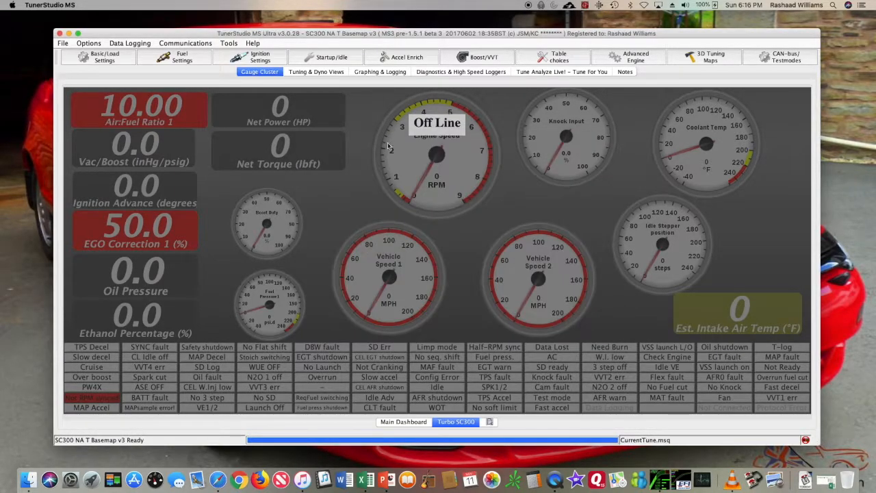
Review the AFR/EGO Control settings for the oxygen sensor correction and close them
{"action": "left_click", "coordinate": [185, 60]}
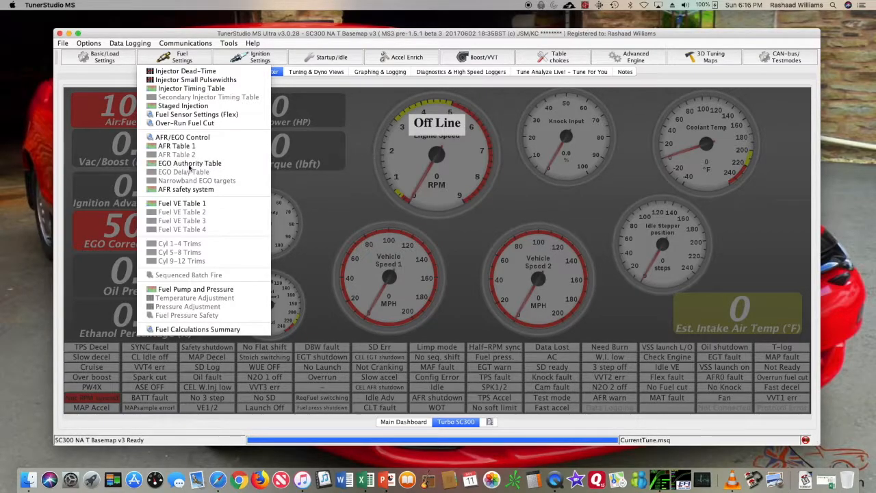
{"action": "left_click", "coordinate": [184, 137]}
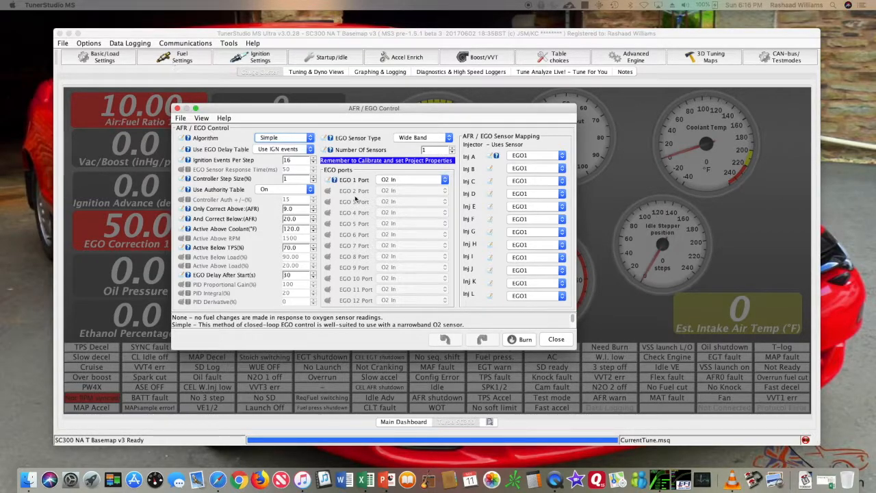
{"action": "left_click", "coordinate": [545, 339]}
Look briefly at Fuel VE Table 1 in the fuel settings and close it
{"action": "left_click", "coordinate": [175, 59]}
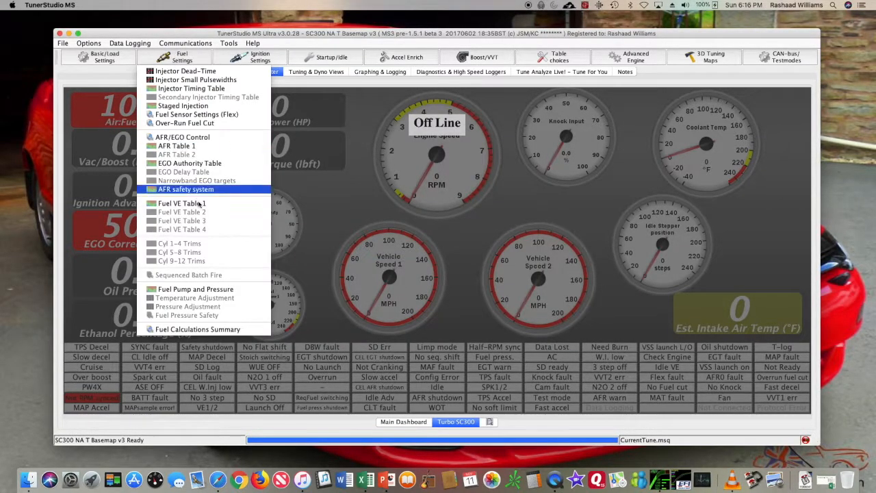
{"action": "left_click", "coordinate": [191, 204]}
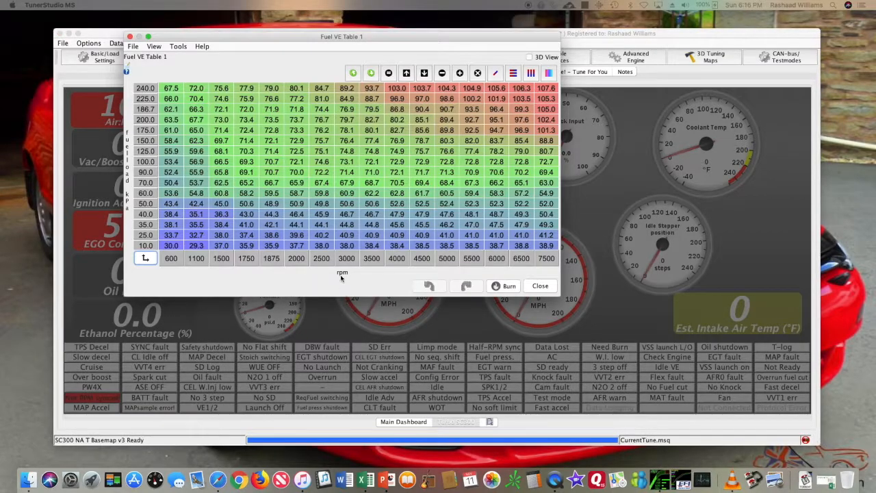
{"action": "left_click", "coordinate": [538, 288]}
Open the EGO Authority Table and inspect the Algorithm choices in AFR/EGO Control, keeping Simple selected
{"action": "left_click", "coordinate": [179, 58]}
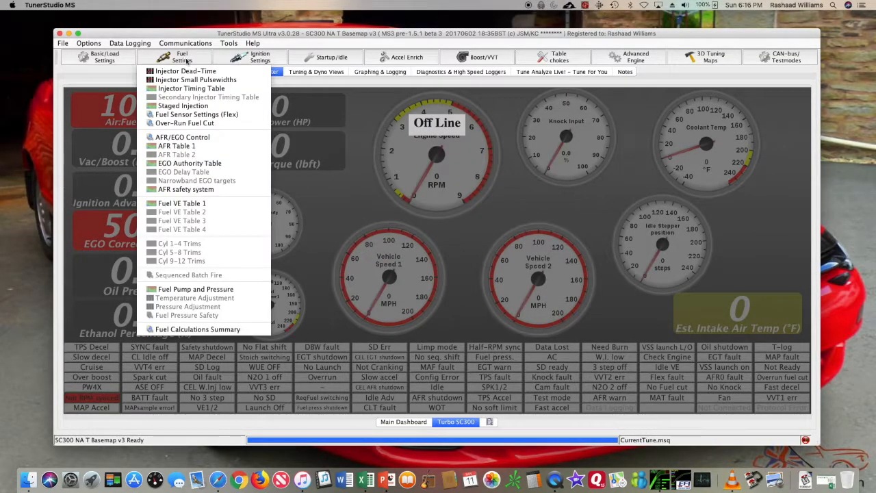
{"action": "left_click", "coordinate": [199, 164]}
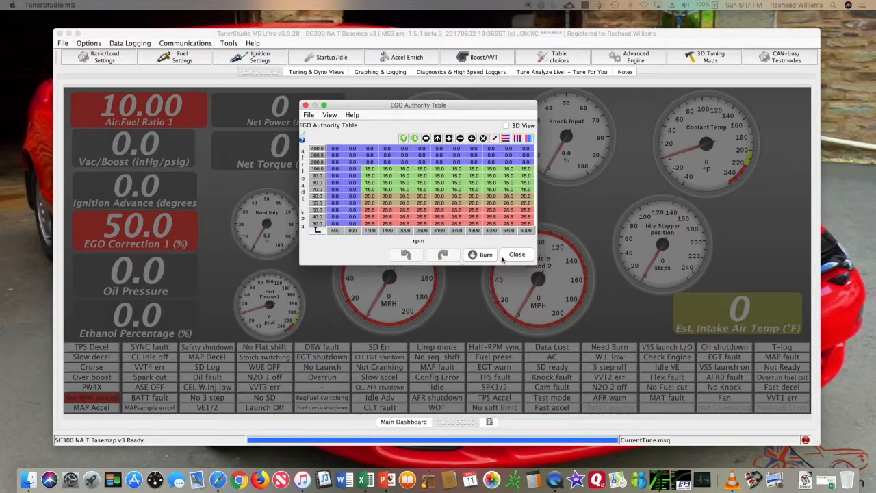
{"action": "left_click", "coordinate": [180, 57]}
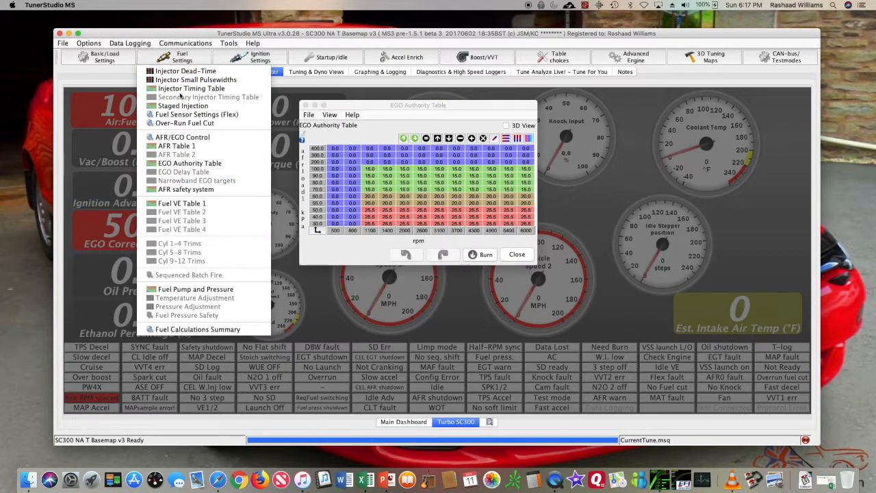
{"action": "left_click", "coordinate": [178, 138]}
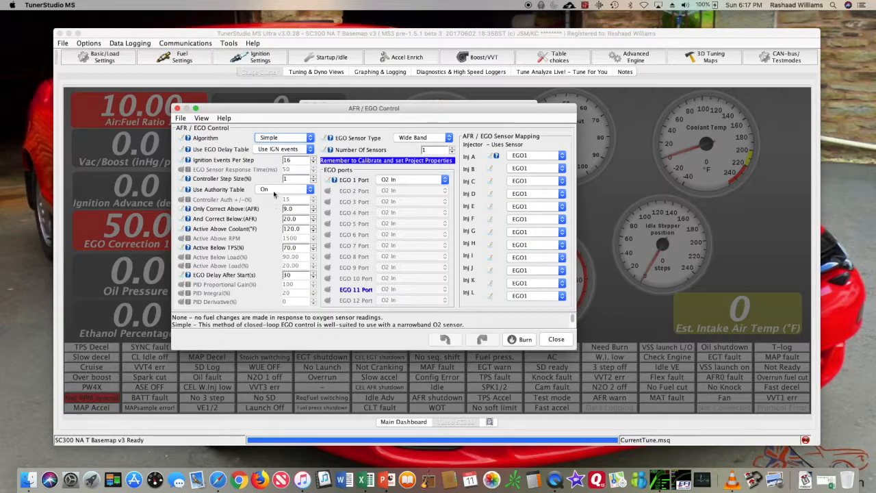
{"action": "left_click", "coordinate": [285, 139]}
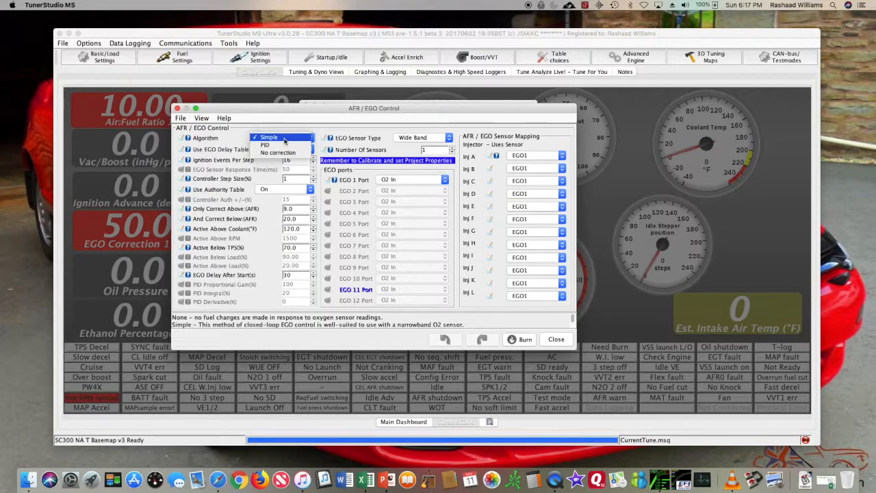
{"action": "left_click", "coordinate": [287, 136]}
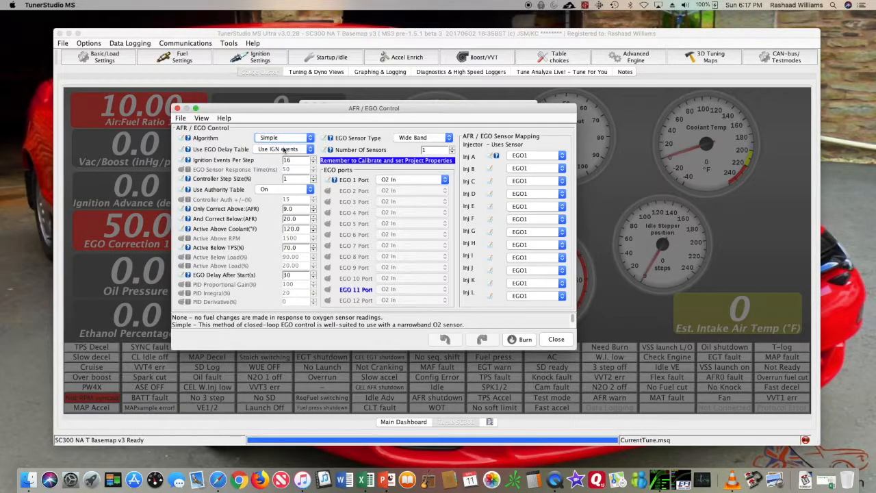
Try Use Authority Table set to Off in AFR/EGO Control, and restore it to On
{"action": "left_click", "coordinate": [269, 191]}
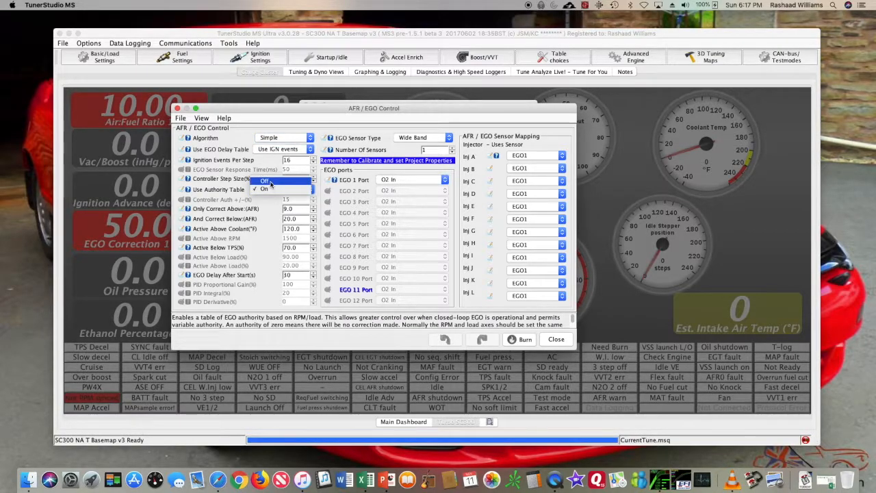
{"action": "left_click", "coordinate": [270, 182]}
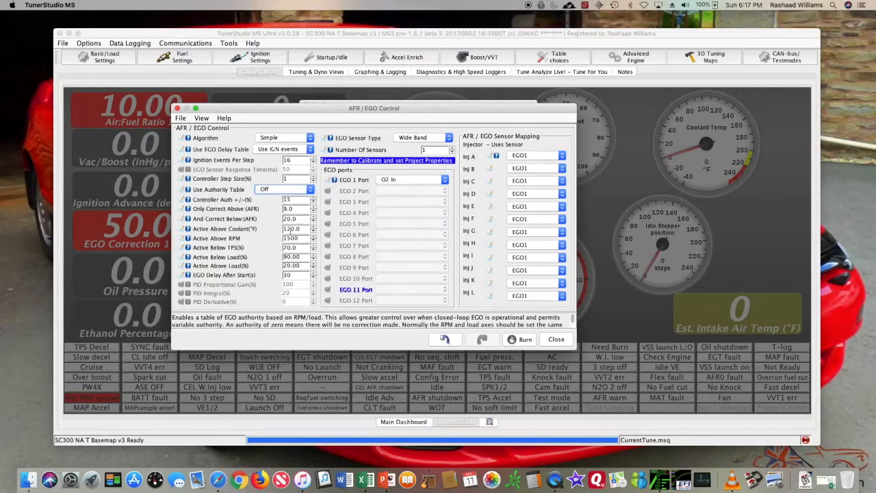
{"action": "left_click", "coordinate": [287, 191]}
{"action": "left_click", "coordinate": [281, 202]}
Examine the EGO Authority Table's correction limits by rpm and load, and close it along with AFR/EGO Control
{"action": "left_click_drag", "start_coordinate": [366, 112], "coordinate": [367, 145]}
{"action": "left_click", "coordinate": [368, 125]}
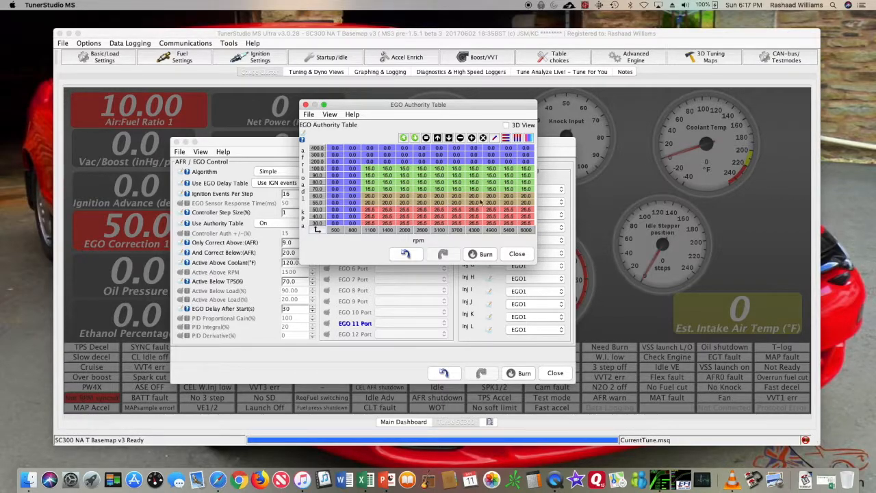
{"action": "left_click", "coordinate": [511, 257]}
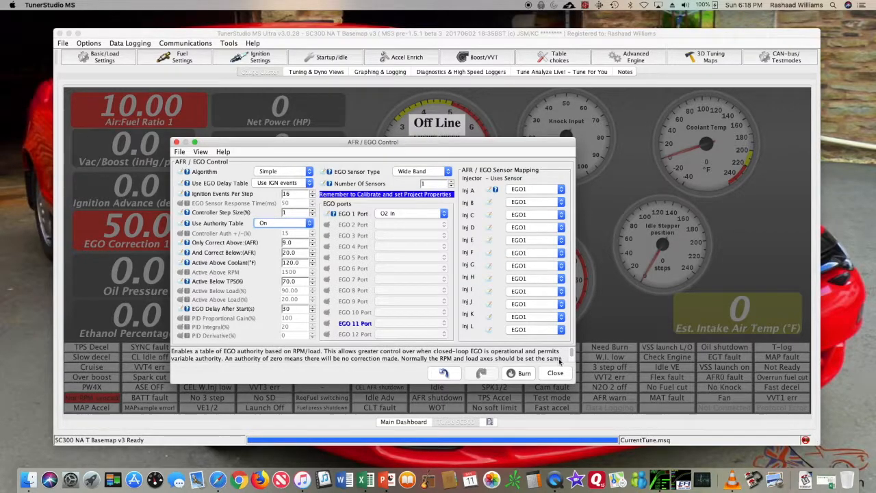
{"action": "left_click", "coordinate": [554, 373]}
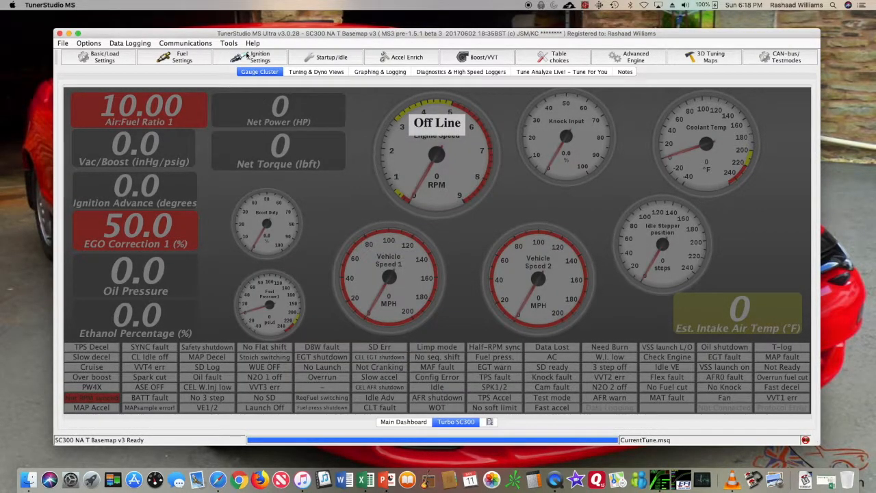
Review the cell values and the rpm and fuel load axes of Fuel VE Table 1, and close it
{"action": "left_click", "coordinate": [185, 59]}
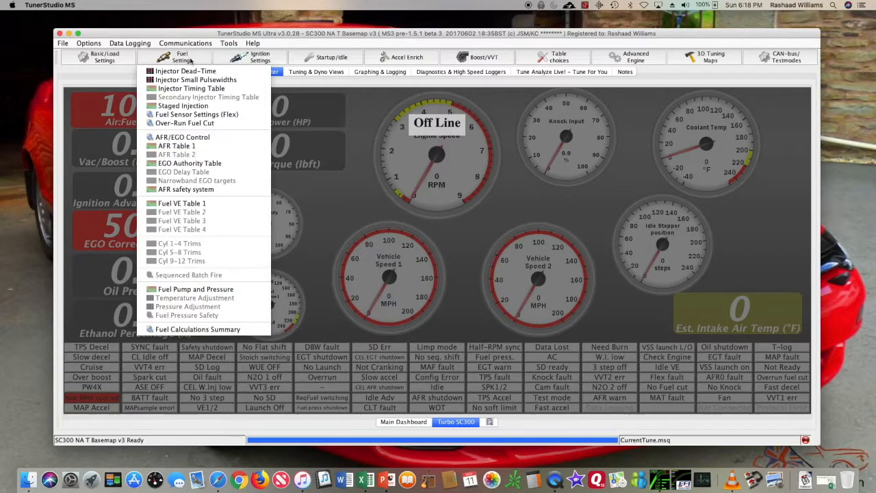
{"action": "left_click", "coordinate": [183, 204]}
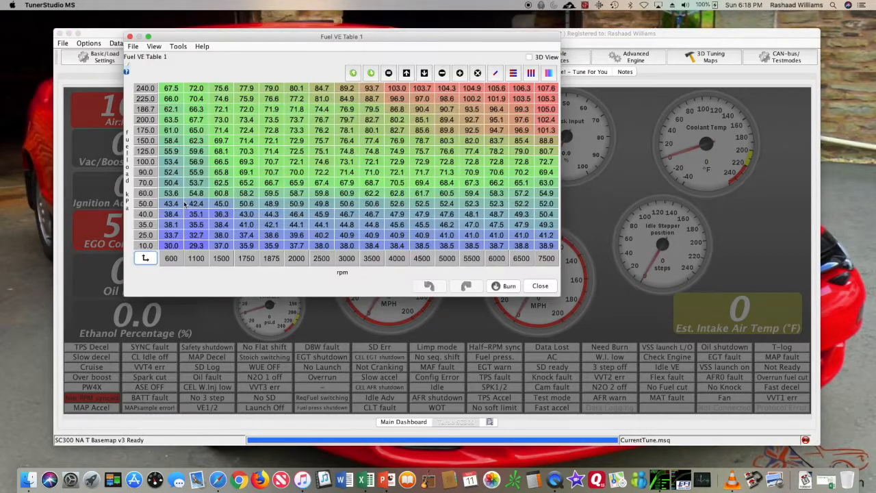
{"action": "left_click_drag", "start_coordinate": [314, 33], "coordinate": [372, 87]}
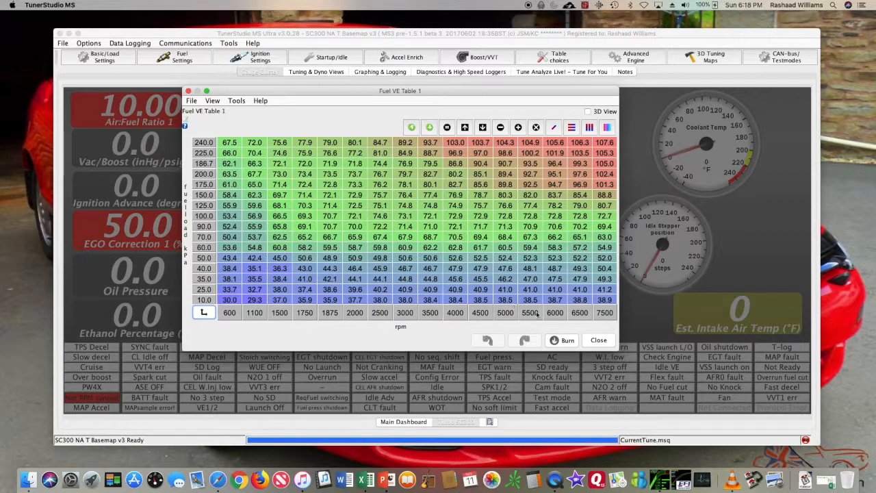
{"action": "left_click", "coordinate": [597, 341]}
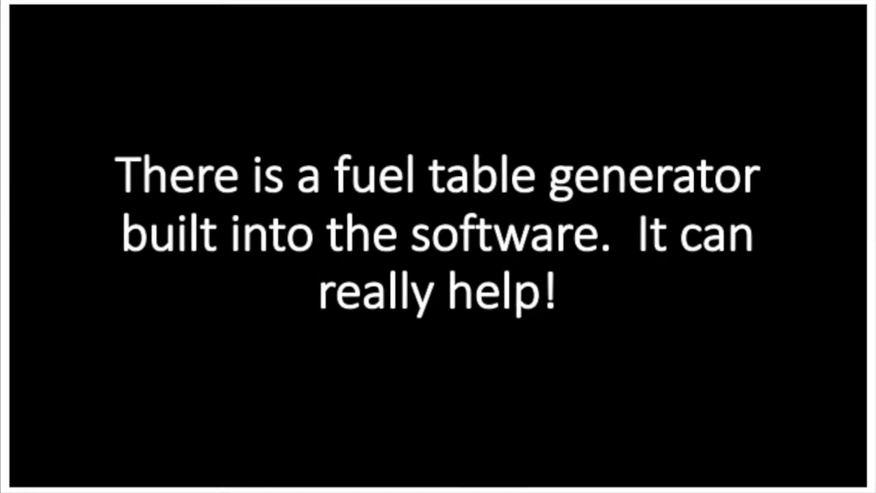
Review the Ignition Options / Wheel Decoder settings, including the trigger wheel arrangement and the Tooth #1 Angle
{"action": "left_click", "coordinate": [182, 57]}
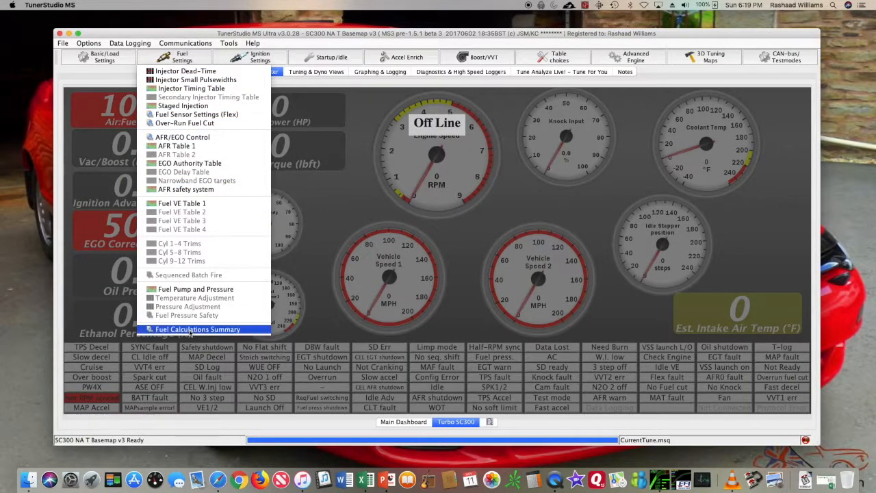
{"action": "mouse_move", "coordinate": [236, 59]}
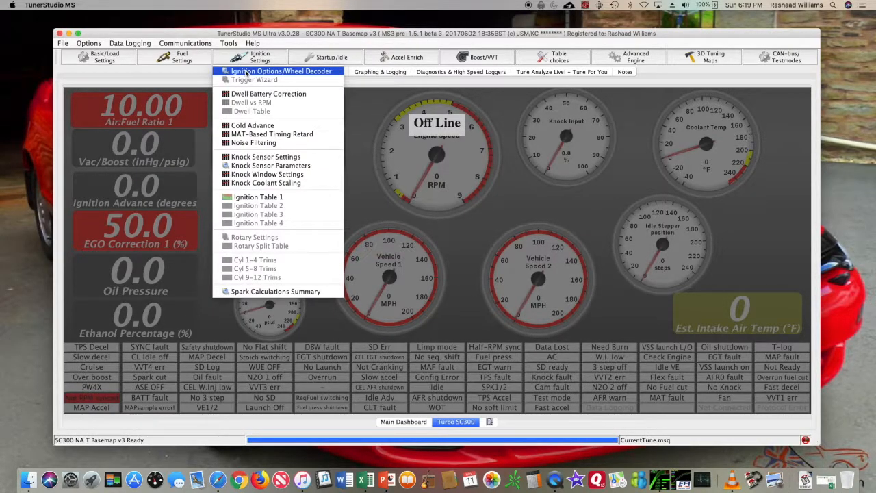
{"action": "left_click", "coordinate": [253, 74]}
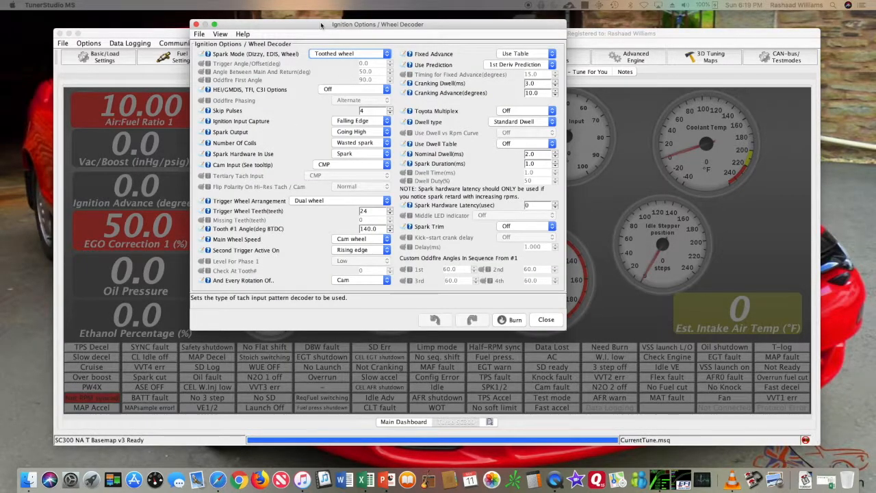
{"action": "left_click_drag", "start_coordinate": [321, 25], "coordinate": [333, 81]}
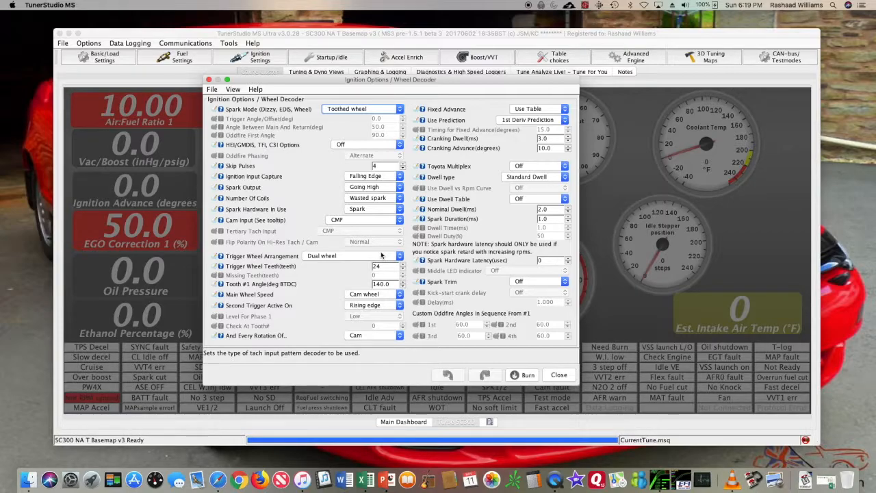
{"action": "left_click", "coordinate": [390, 285]}
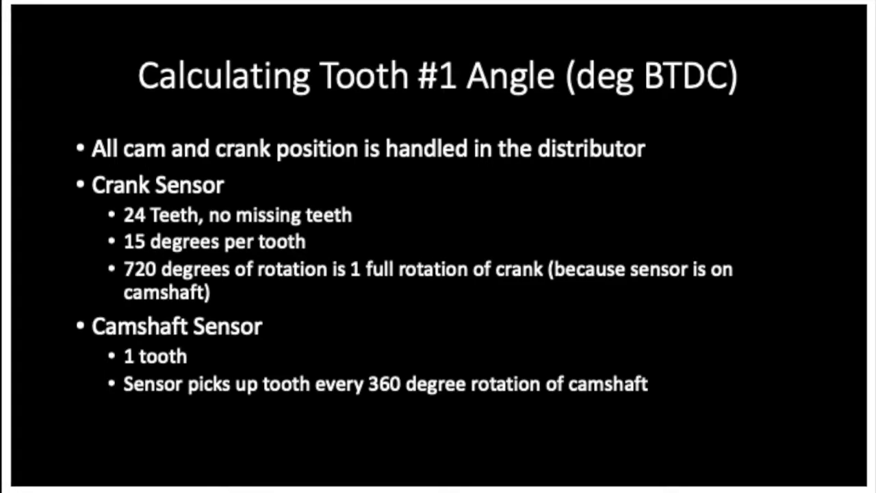
{"action": "key", "text": "Right"}
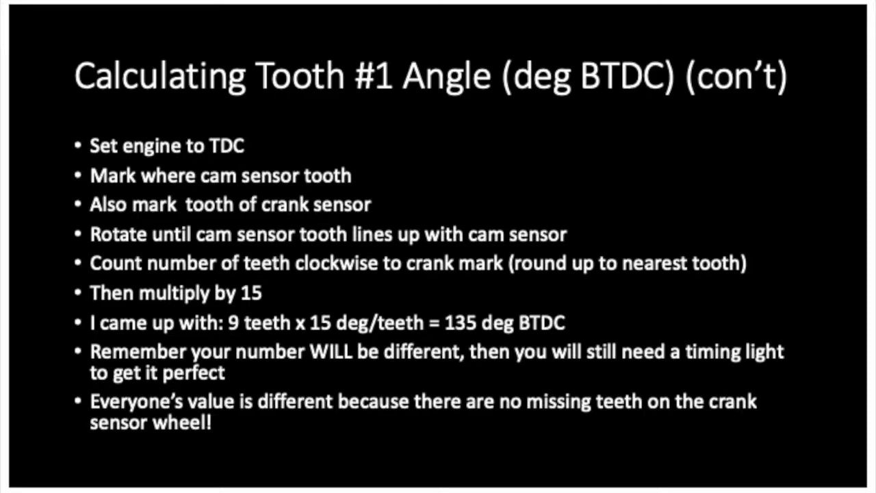
{"action": "key", "text": "Right"}
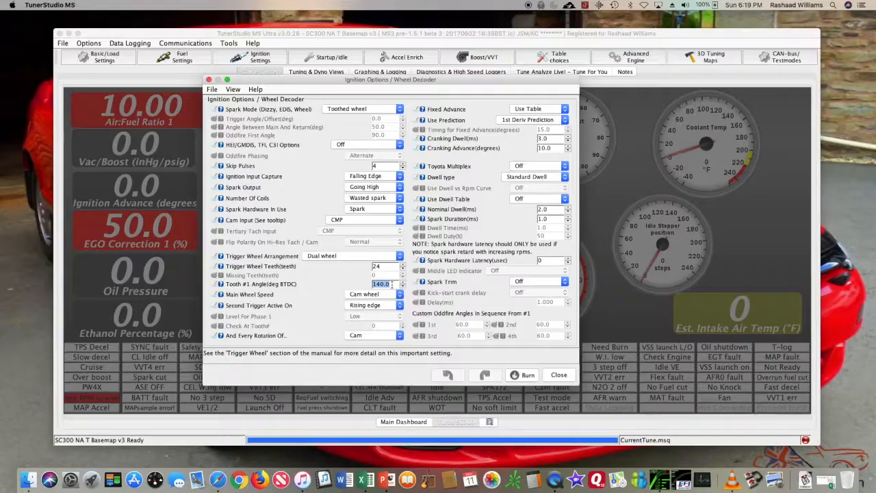
Check the Tooth #1 Angle field, and set Fixed Advance to Fixed timing with a fixed advance of 15.0 degrees
{"action": "left_click", "coordinate": [391, 284]}
{"action": "left_click_drag", "start_coordinate": [391, 284], "coordinate": [365, 287]}
{"action": "left_click", "coordinate": [530, 109]}
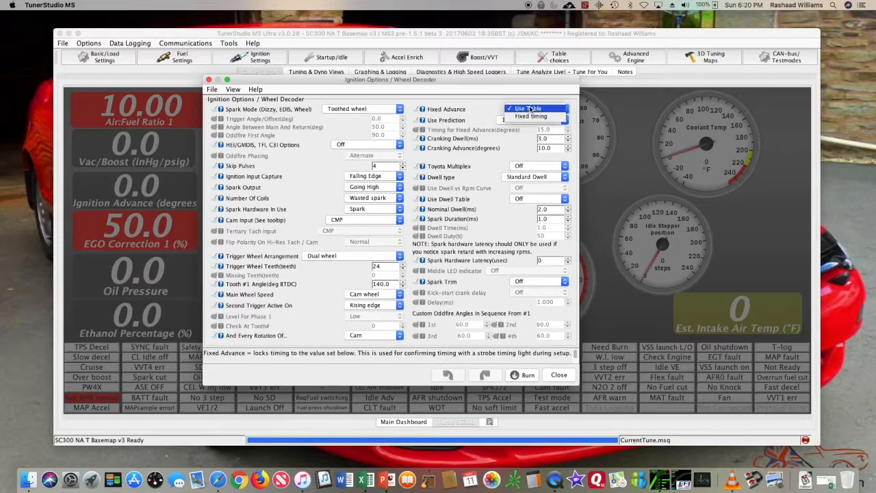
{"action": "left_click", "coordinate": [532, 119]}
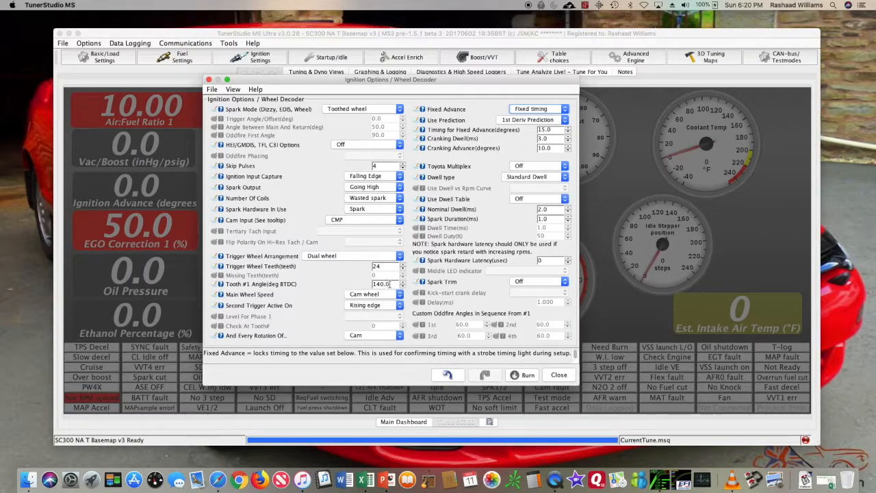
{"action": "left_click", "coordinate": [552, 130]}
{"action": "type", "text": "15.0"}
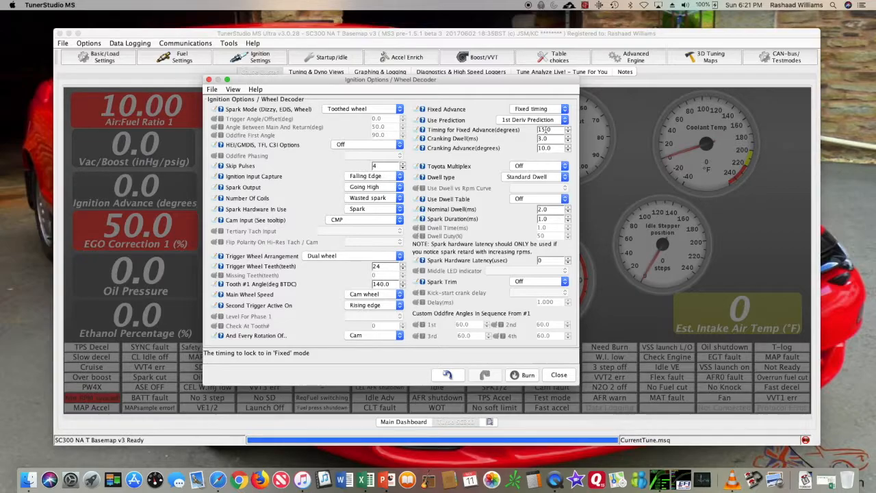
Set Fixed Advance back to Use Table, and close Ignition Options / Wheel Decoder
{"action": "left_click", "coordinate": [549, 111]}
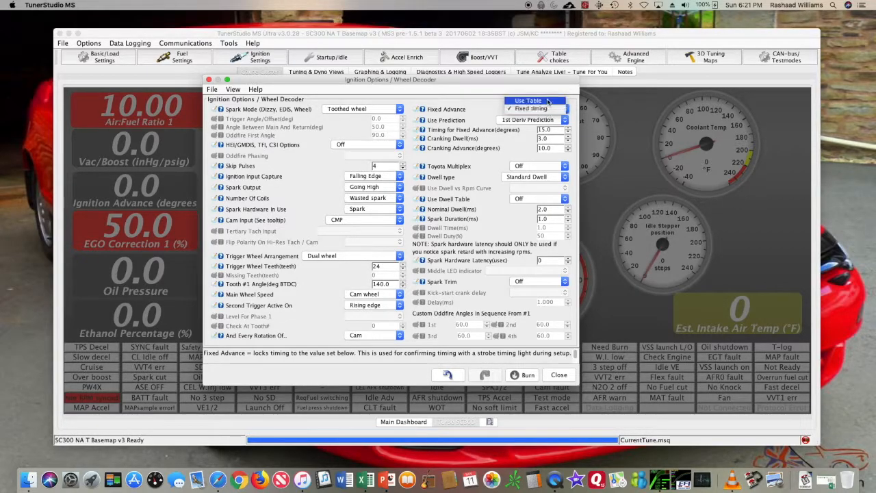
{"action": "left_click", "coordinate": [548, 101]}
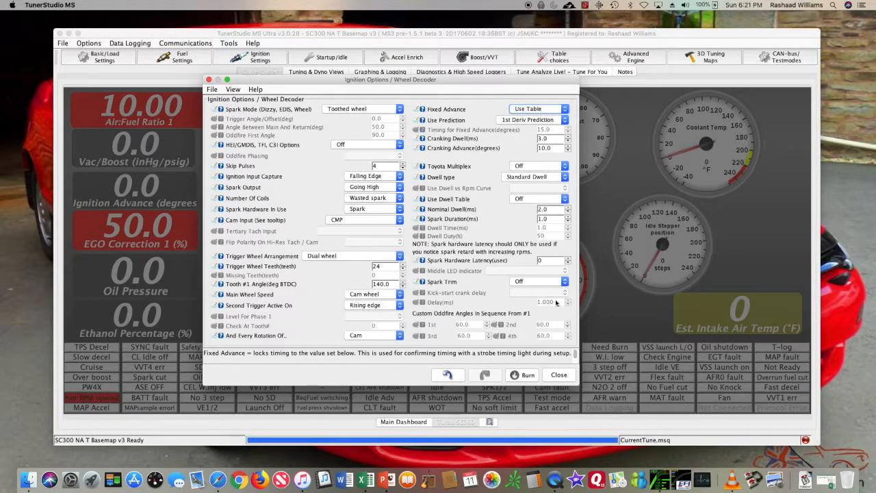
{"action": "left_click", "coordinate": [559, 376]}
Review the spark advance values by rpm and load in an enlarged Ignition Table 1, and close it
{"action": "left_click", "coordinate": [252, 57]}
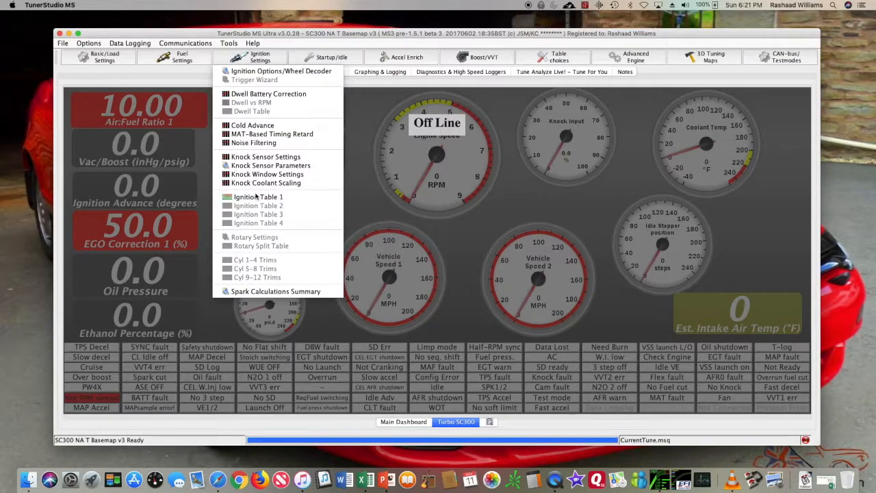
{"action": "left_click", "coordinate": [255, 197]}
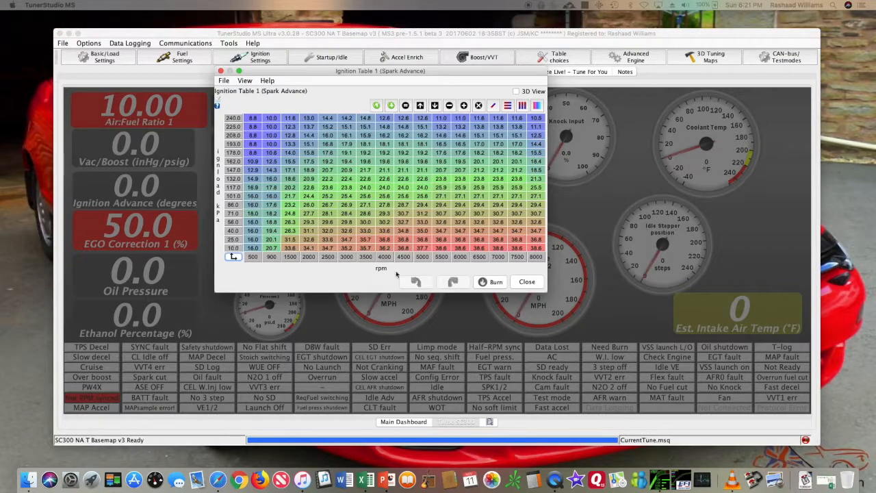
{"action": "left_click_drag", "start_coordinate": [543, 293], "coordinate": [691, 403]}
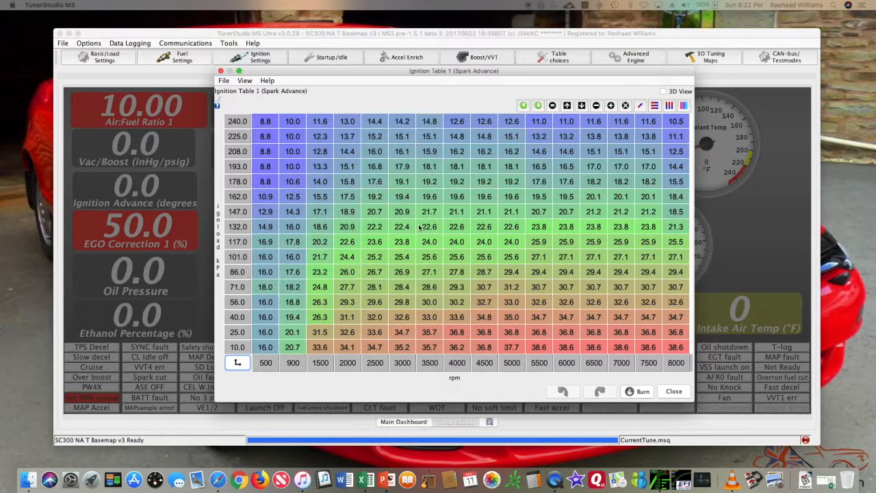
{"action": "left_click", "coordinate": [673, 391]}
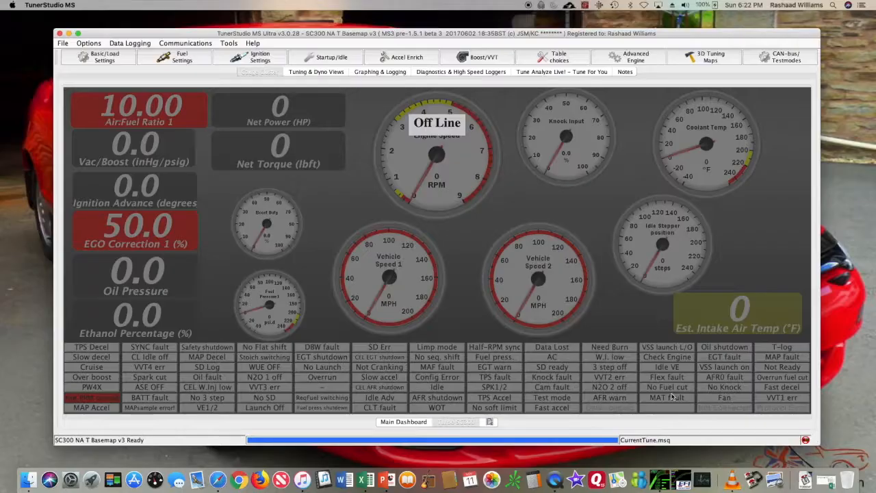
{"action": "left_click", "coordinate": [255, 74]}
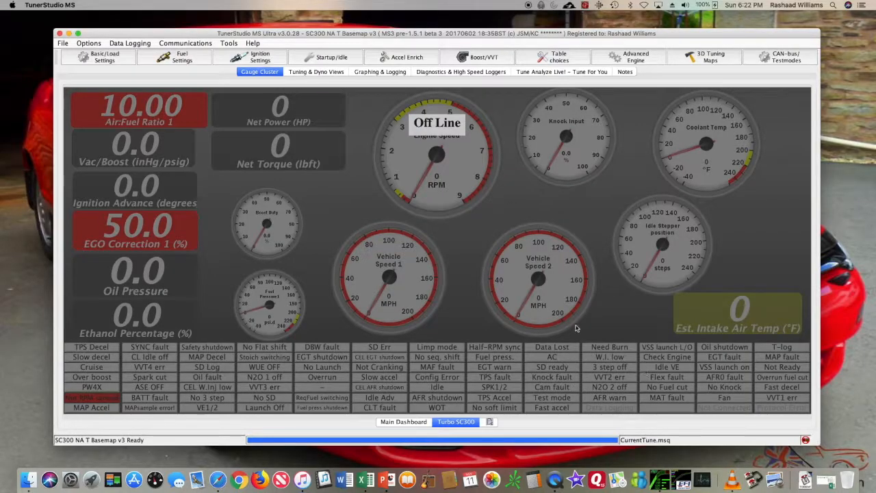
Review the Idle Control settings, including the idle valve type, the algorithm and the stepper idle values
{"action": "left_click", "coordinate": [252, 58]}
{"action": "left_click", "coordinate": [350, 59]}
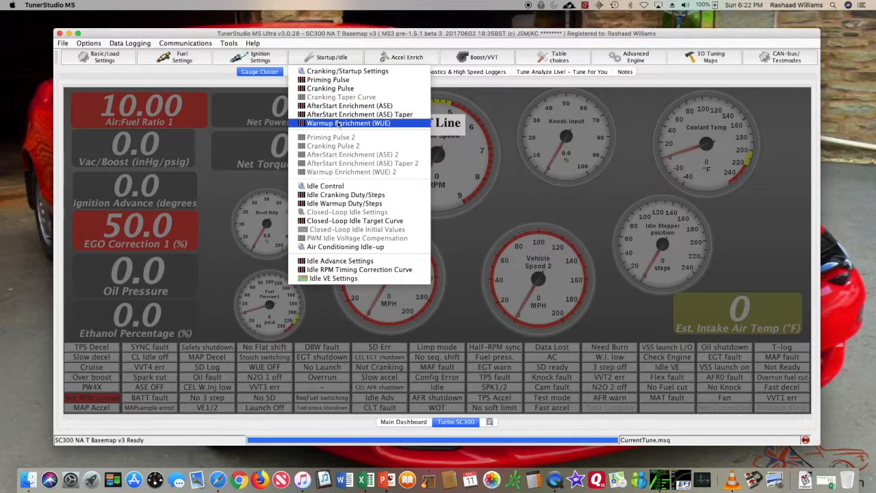
{"action": "left_click", "coordinate": [333, 188]}
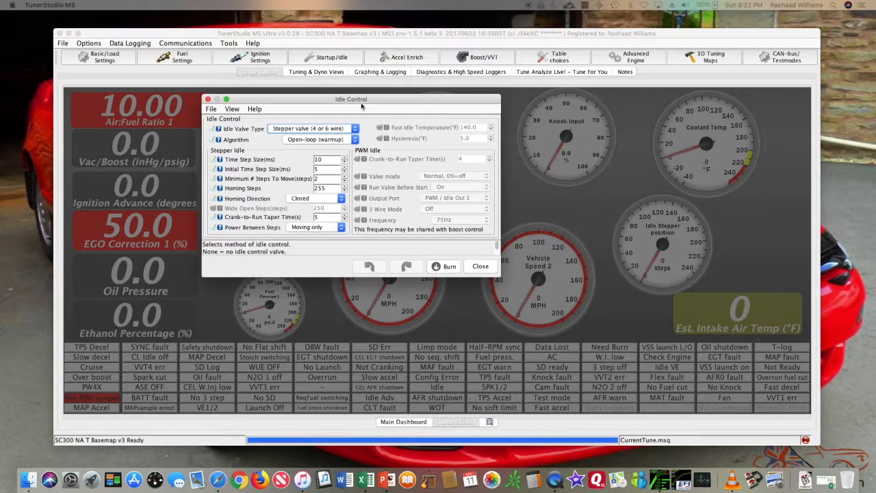
{"action": "left_click_drag", "start_coordinate": [352, 98], "coordinate": [360, 120]}
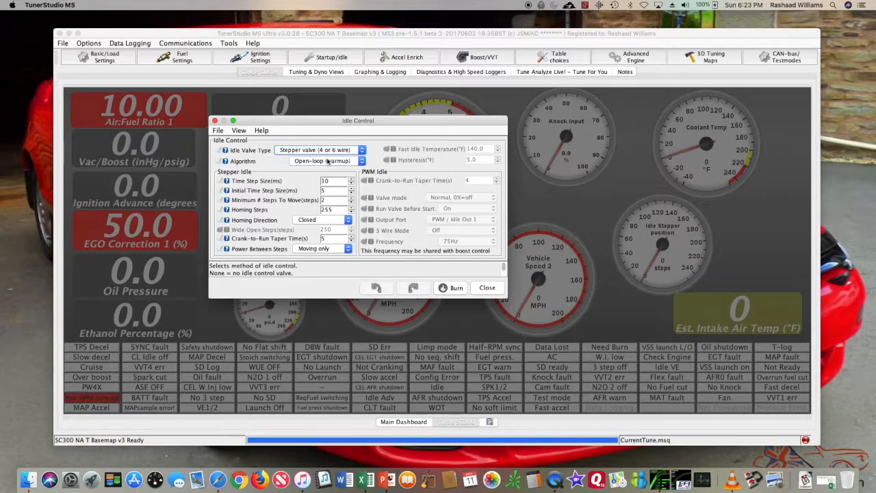
Examine the enlarged Idle Warmup Duty/Steps curve of IAC steps by coolant temperature beside Idle Control, and close both
{"action": "left_click", "coordinate": [336, 57]}
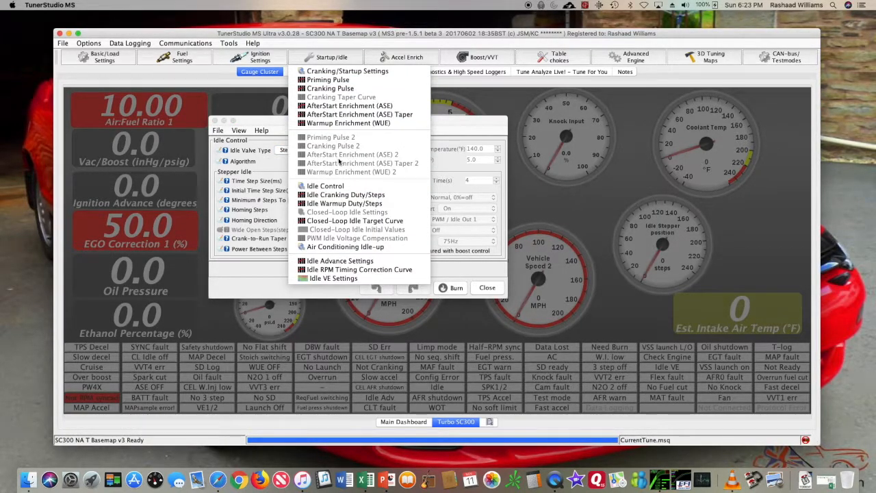
{"action": "left_click", "coordinate": [344, 203]}
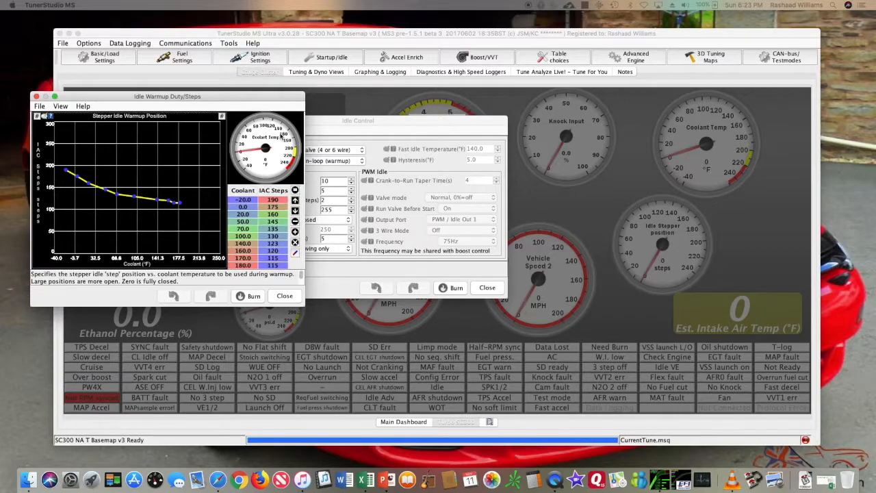
{"action": "left_click_drag", "start_coordinate": [252, 98], "coordinate": [600, 110]}
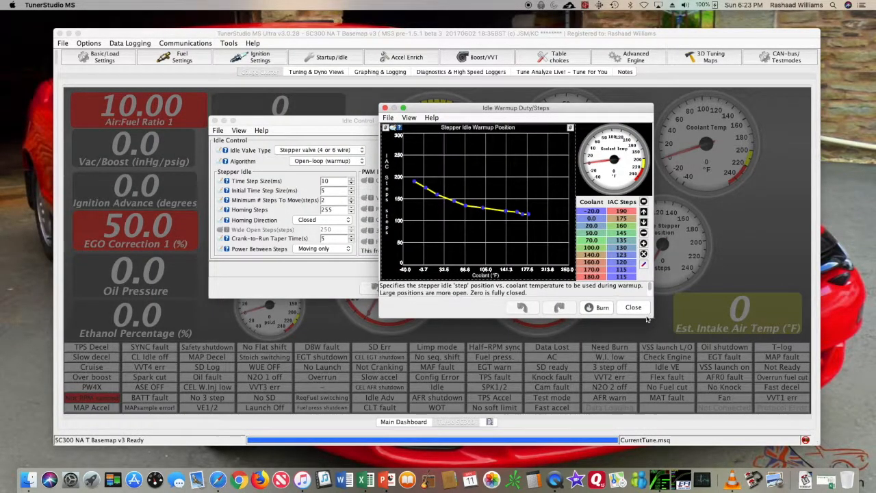
{"action": "left_click_drag", "start_coordinate": [647, 319], "coordinate": [737, 371]}
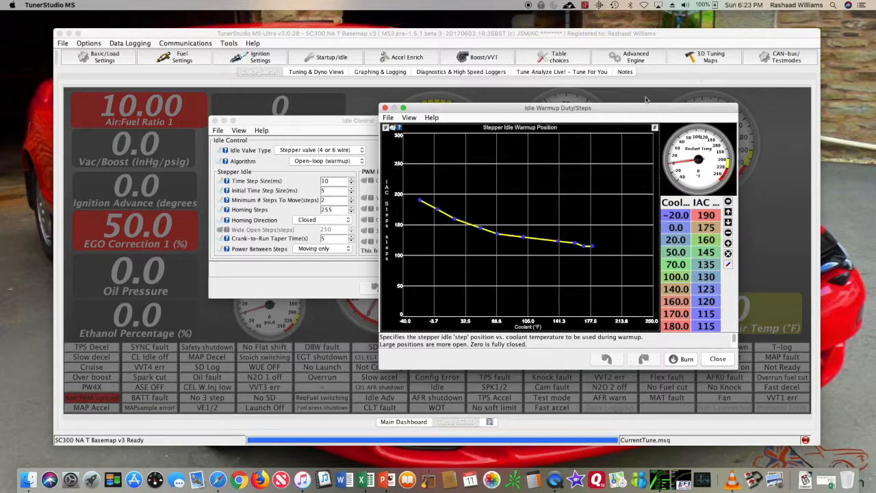
{"action": "left_click_drag", "start_coordinate": [359, 123], "coordinate": [221, 115]}
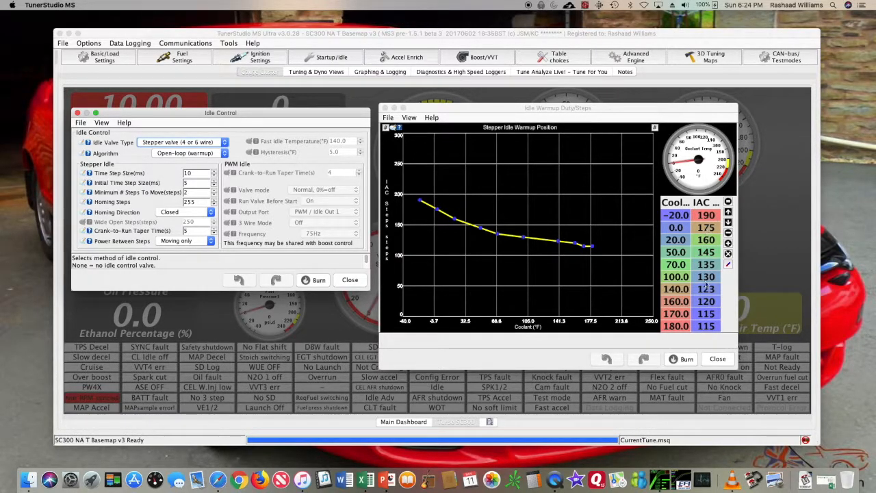
{"action": "left_click", "coordinate": [716, 361]}
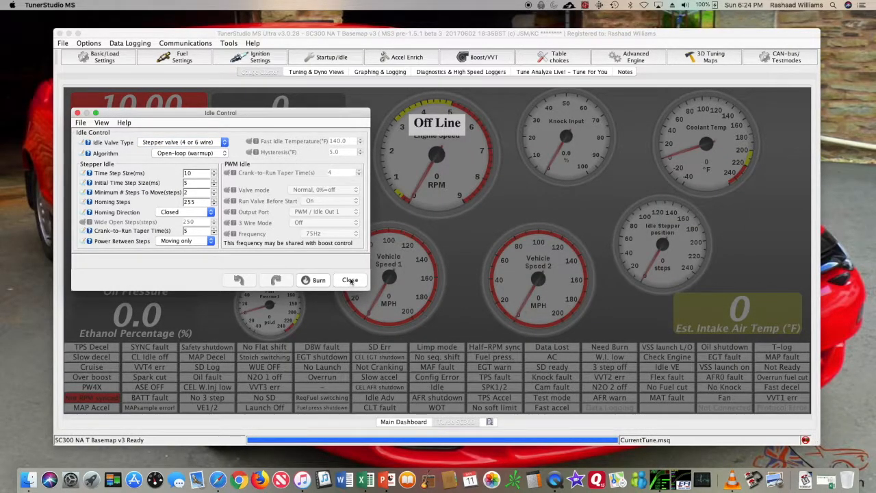
{"action": "left_click", "coordinate": [349, 280]}
Review the Air Conditioning Idle-Up settings, including the output, input and compressor shutoff options, and close them
{"action": "left_click", "coordinate": [326, 58]}
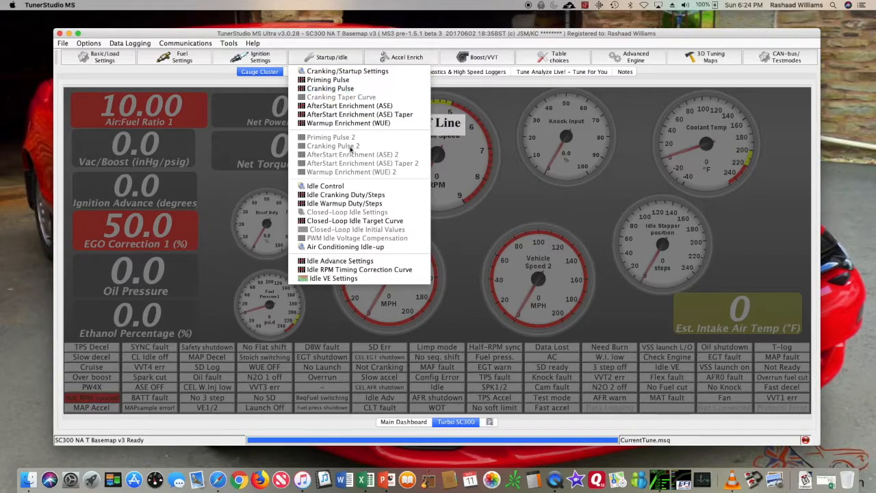
{"action": "left_click", "coordinate": [348, 247]}
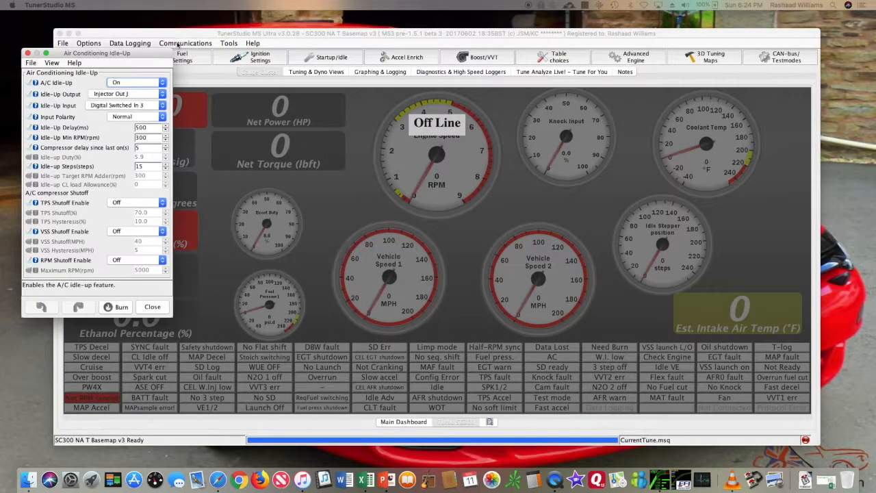
{"action": "left_click_drag", "start_coordinate": [118, 61], "coordinate": [392, 123]}
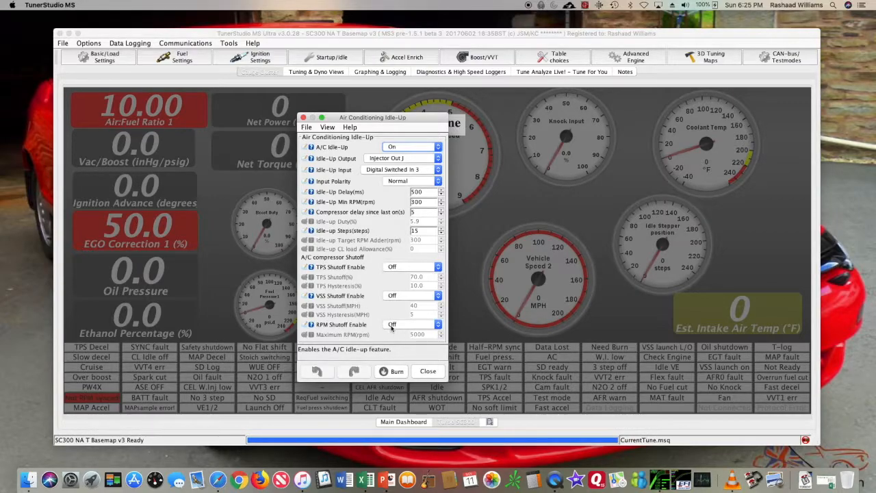
{"action": "left_click", "coordinate": [426, 372]}
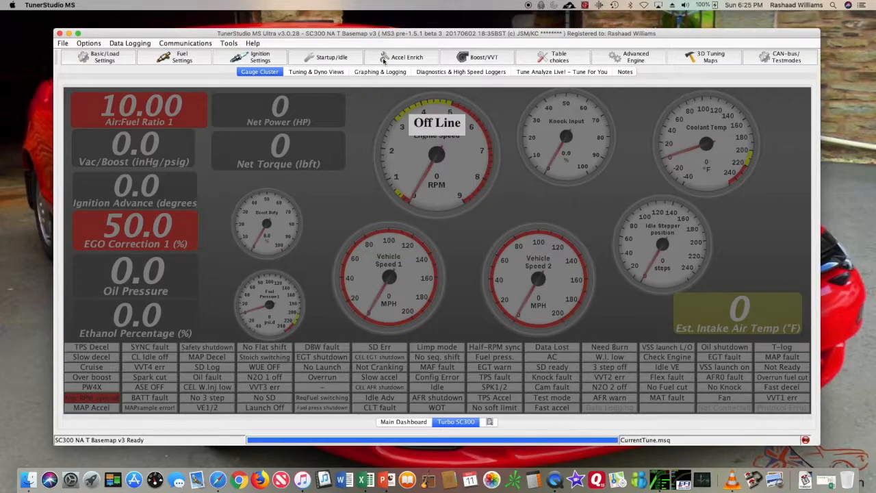
Review the Boost Control Settings, including the solenoid setup and overboost protection, and close them
{"action": "left_click", "coordinate": [490, 57]}
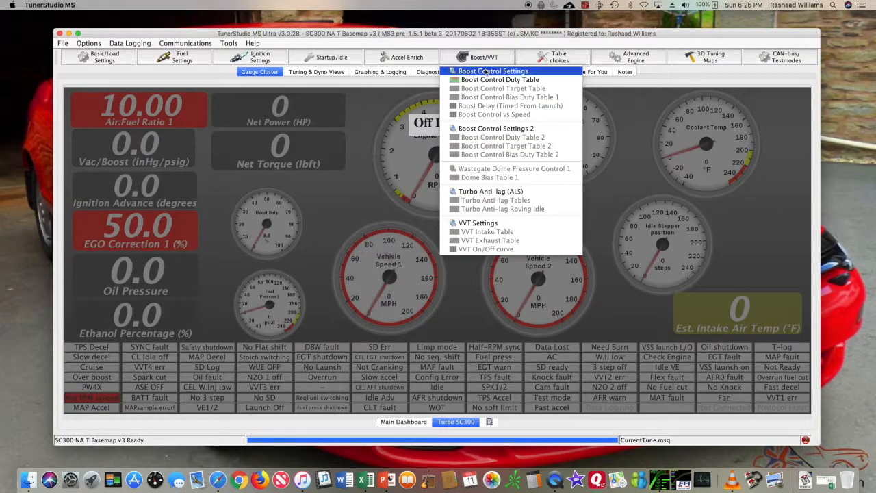
{"action": "left_click", "coordinate": [485, 69]}
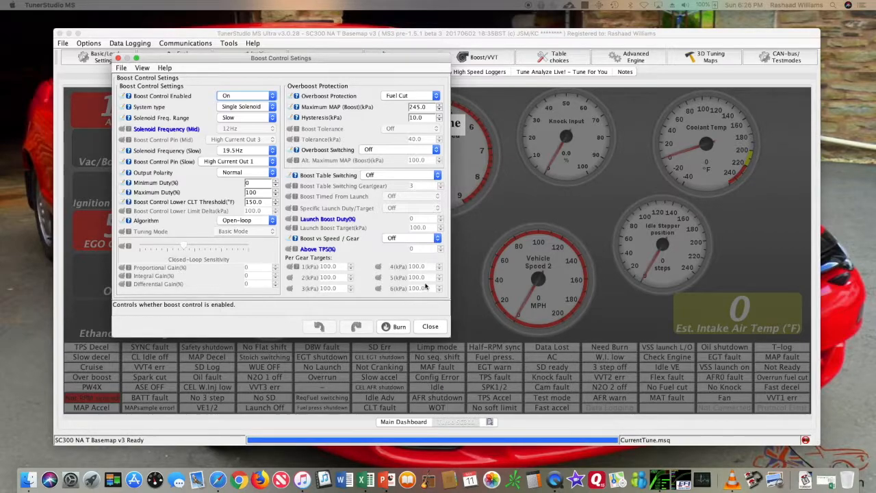
{"action": "left_click", "coordinate": [428, 326]}
Open Speed and Gear Sensors, and check the VSS Position/Type choices for Vehicle Speed Sensor 1, keeping Driveline
{"action": "left_click", "coordinate": [560, 57]}
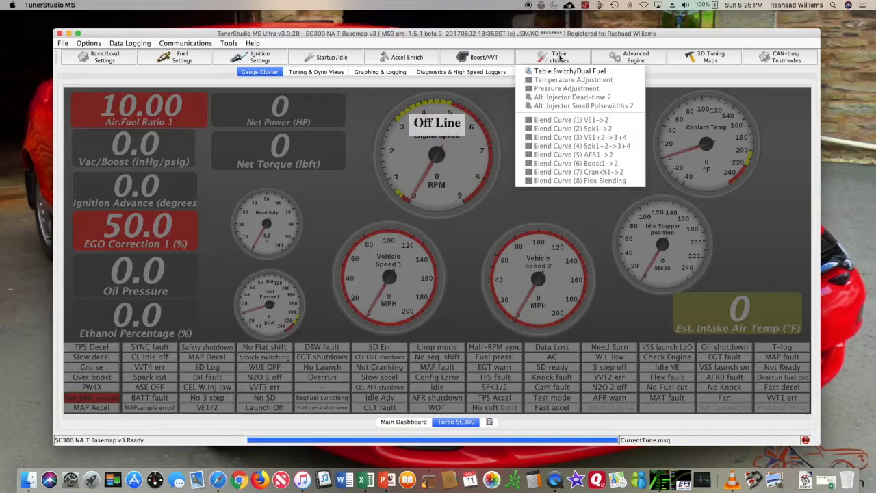
{"action": "mouse_move", "coordinate": [635, 58]}
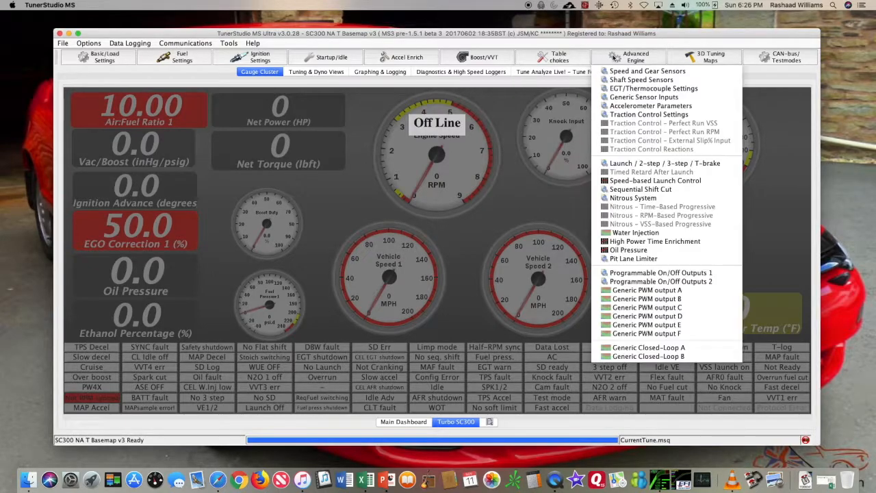
{"action": "left_click", "coordinate": [615, 72]}
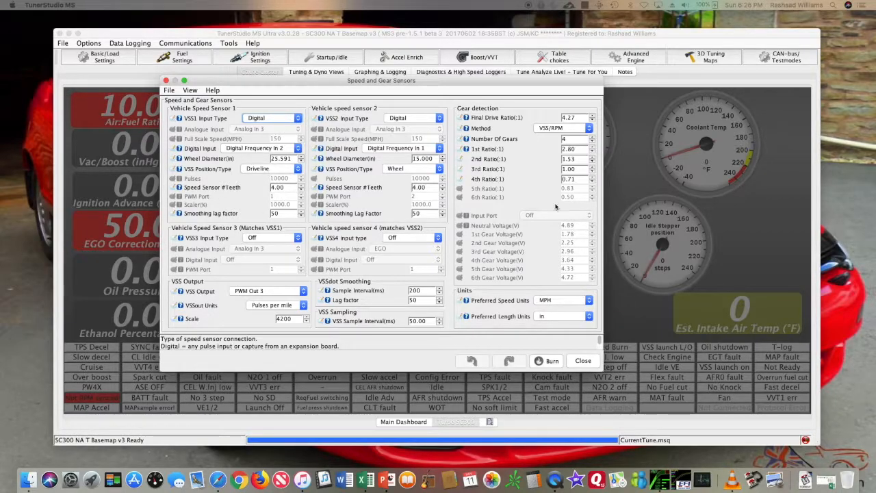
{"action": "left_click", "coordinate": [276, 170]}
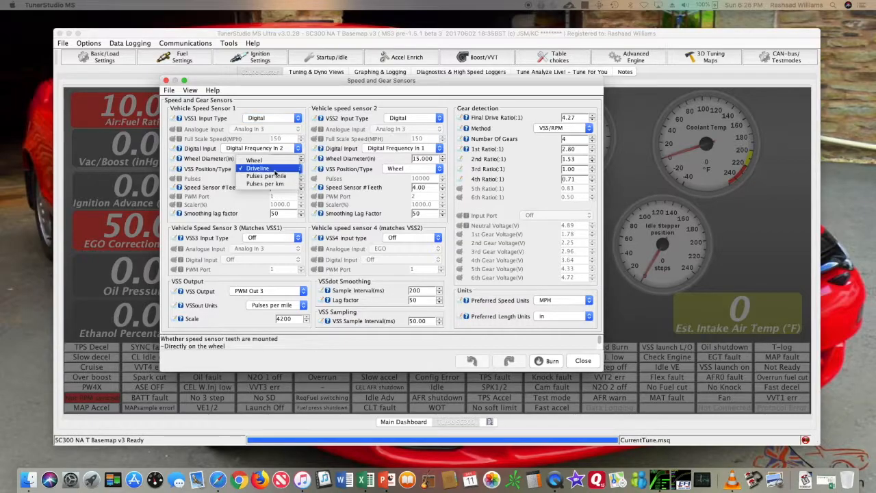
{"action": "left_click", "coordinate": [274, 169]}
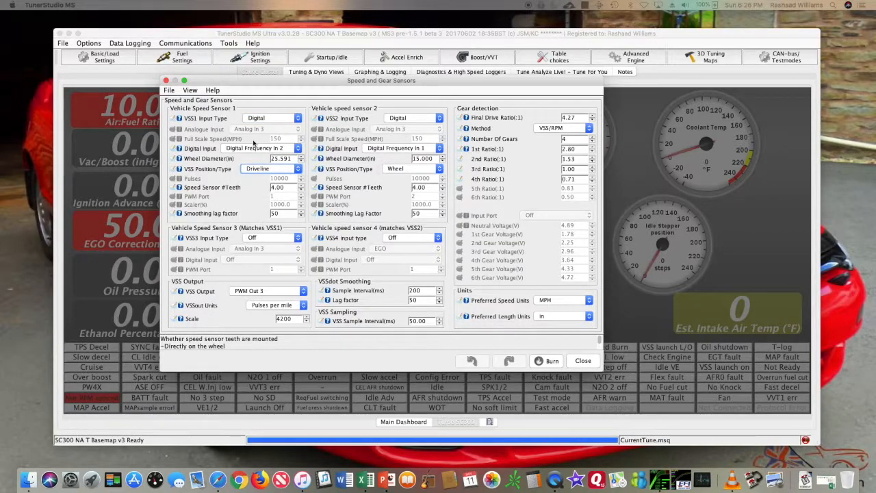
View the dashboard's vehicle speed gauges, check the gear ratios and Final Drive Ratio, and close Speed and Gear Sensors
{"action": "left_click_drag", "start_coordinate": [316, 81], "coordinate": [810, 116]}
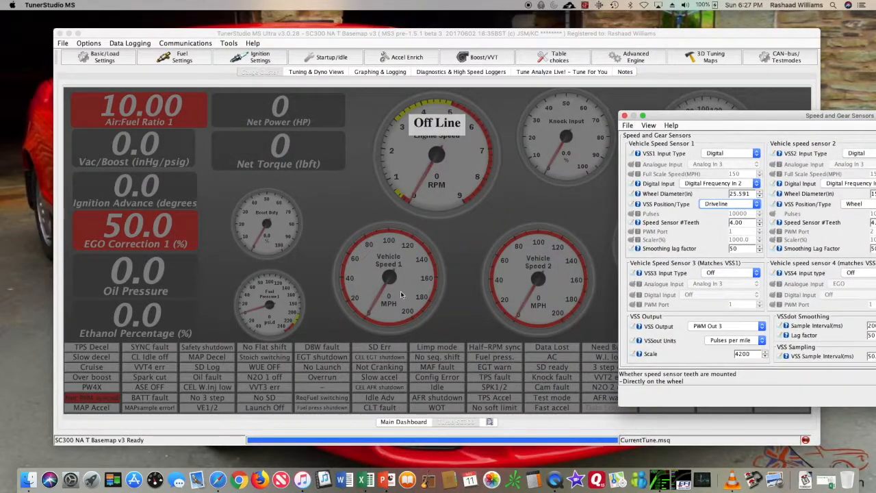
{"action": "left_click_drag", "start_coordinate": [711, 114], "coordinate": [234, 96]}
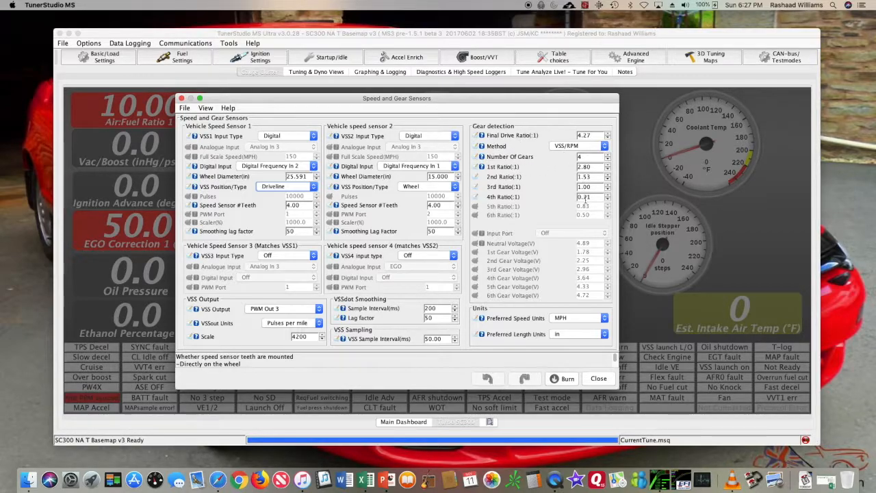
{"action": "left_click", "coordinate": [589, 135]}
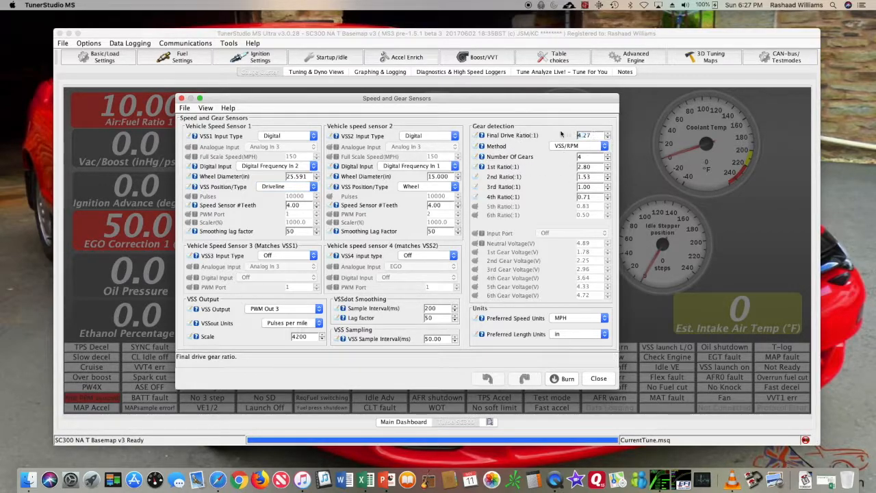
{"action": "left_click", "coordinate": [586, 135]}
{"action": "left_click", "coordinate": [598, 379]}
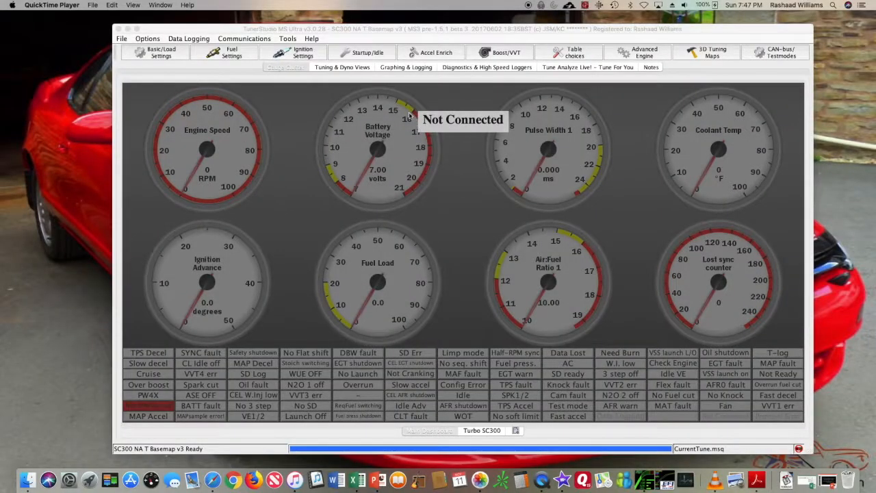
Review the MAP and barometer sensor selections in Calibrate MAP/Baro, and close it
{"action": "left_click", "coordinate": [287, 40]}
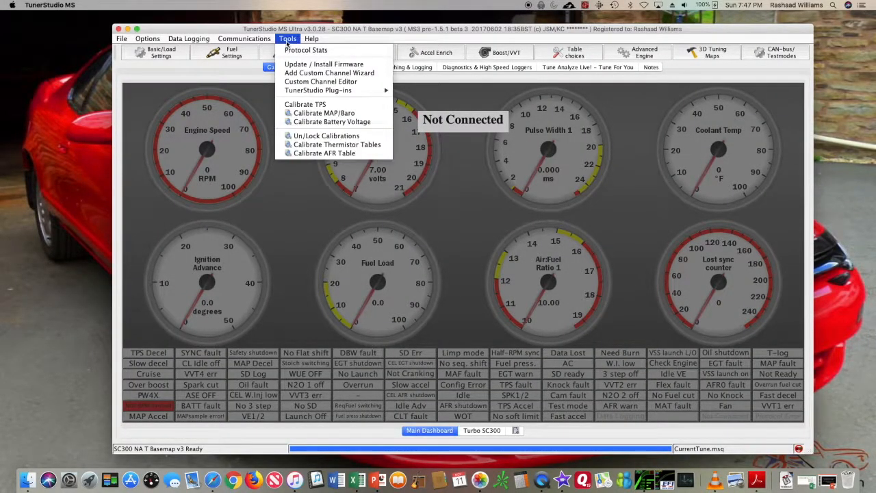
{"action": "left_click", "coordinate": [305, 115]}
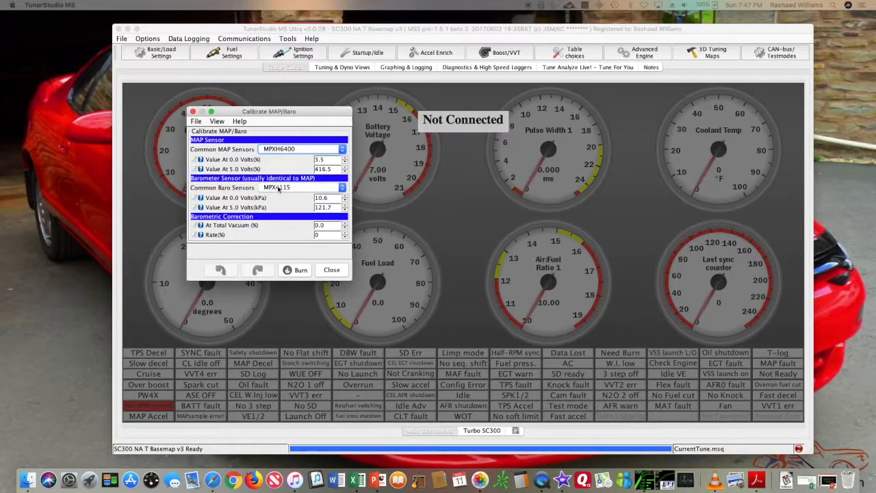
{"action": "left_click", "coordinate": [330, 270]}
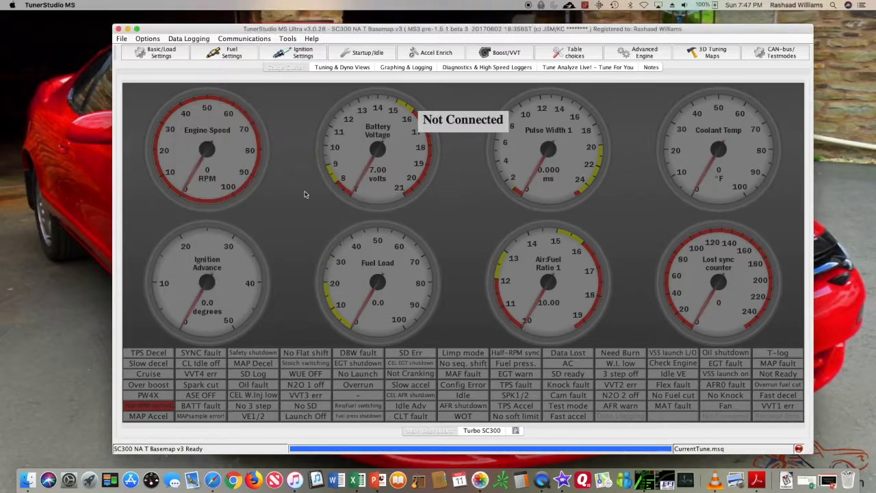
{"action": "left_click", "coordinate": [287, 39]}
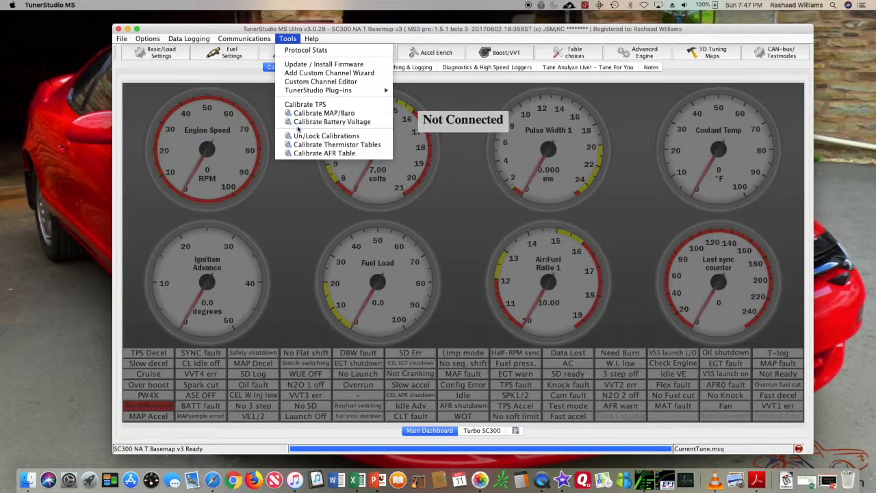
{"action": "left_click", "coordinate": [297, 137]}
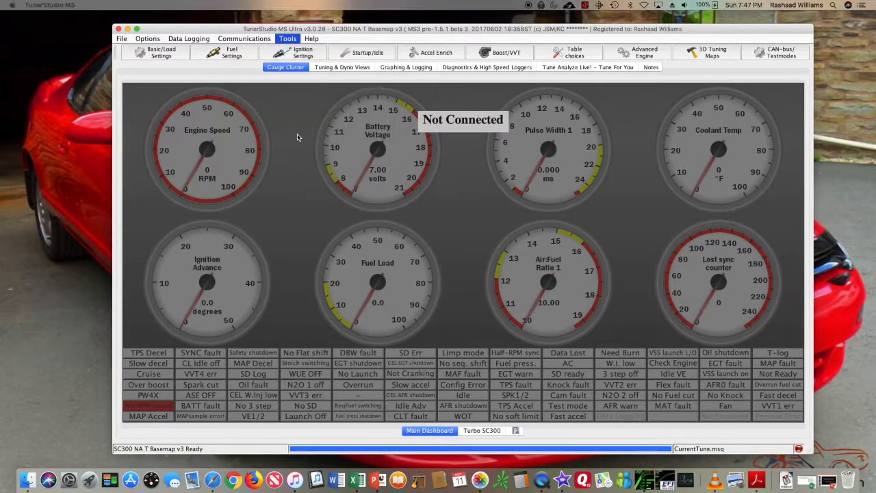
{"action": "left_click", "coordinate": [318, 226]}
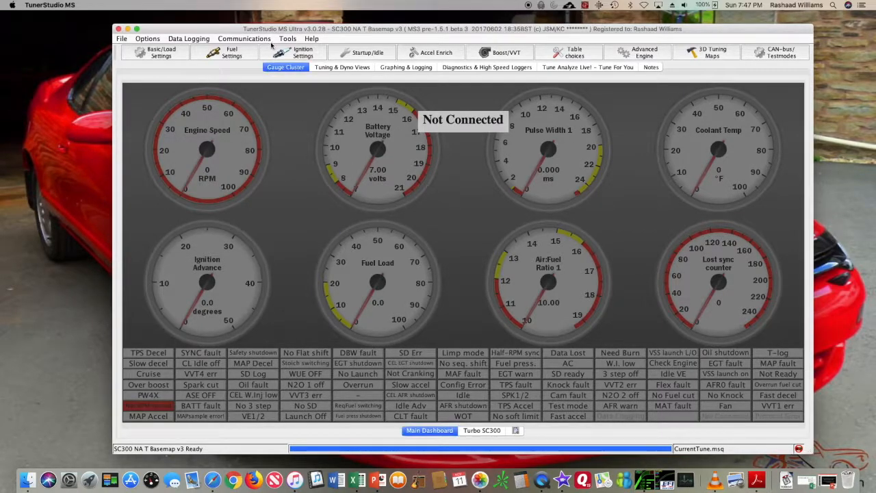
Open Calibrate Thermistor Tables and review the Coolant Temperature Sensor calibration, checking the Sensor Table choices without changing the selection
{"action": "left_click", "coordinate": [287, 39]}
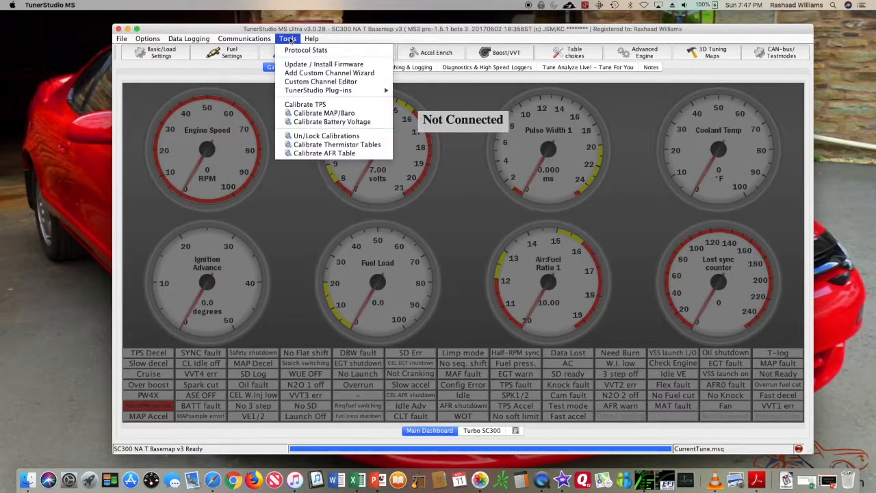
{"action": "left_click", "coordinate": [305, 146]}
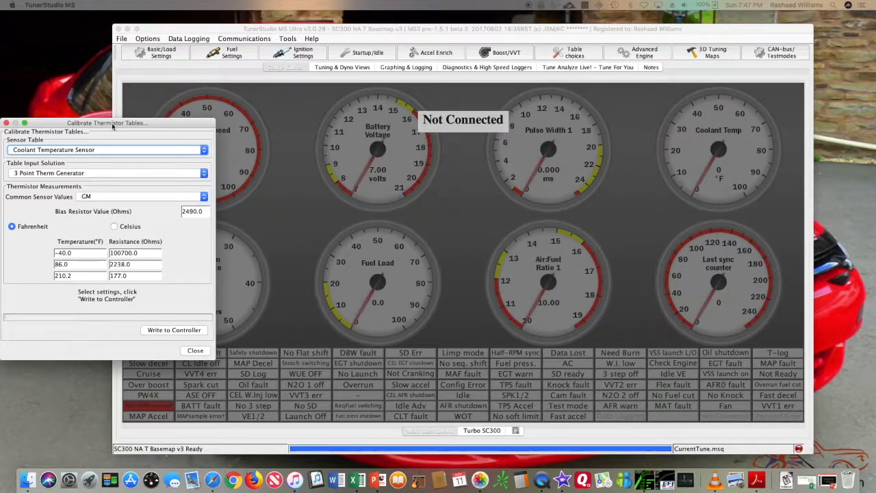
{"action": "left_click_drag", "start_coordinate": [112, 127], "coordinate": [369, 107]}
{"action": "left_click", "coordinate": [346, 130]}
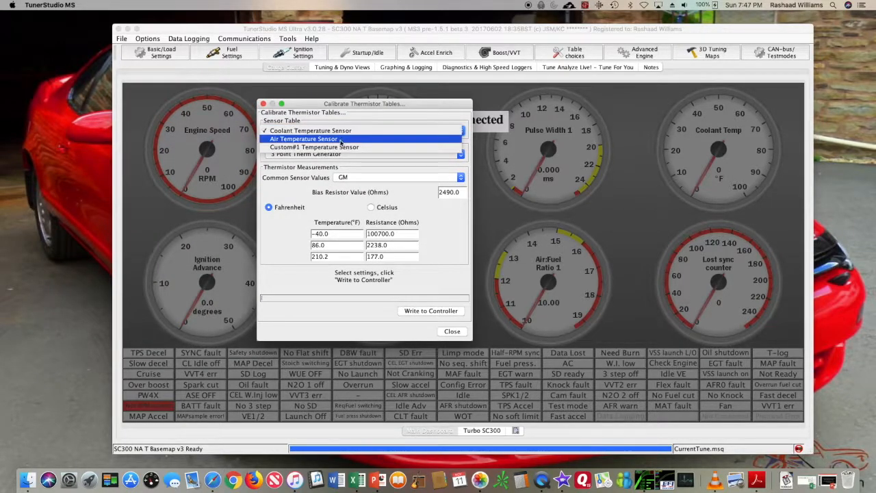
{"action": "left_click", "coordinate": [347, 102]}
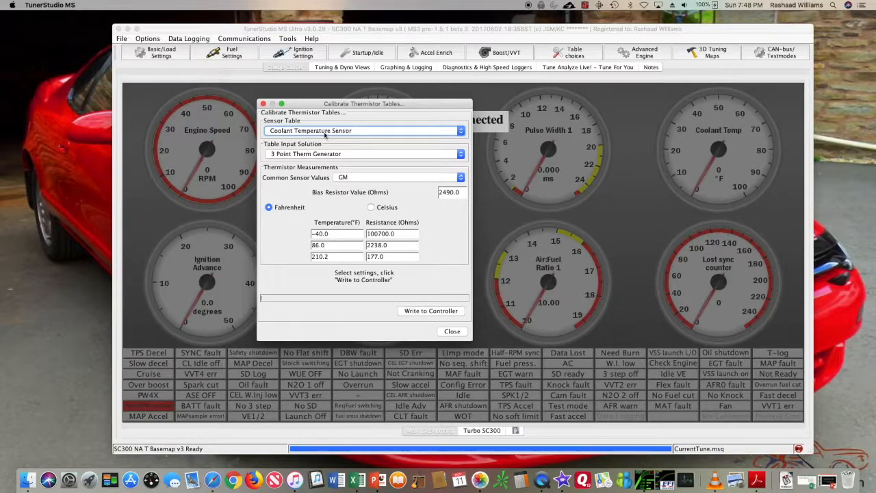
Show the Air Temperature Sensor table, review its common sensor values and bias resistor value, and close Calibrate Thermistor Tables
{"action": "left_click", "coordinate": [326, 135]}
{"action": "left_click", "coordinate": [325, 140]}
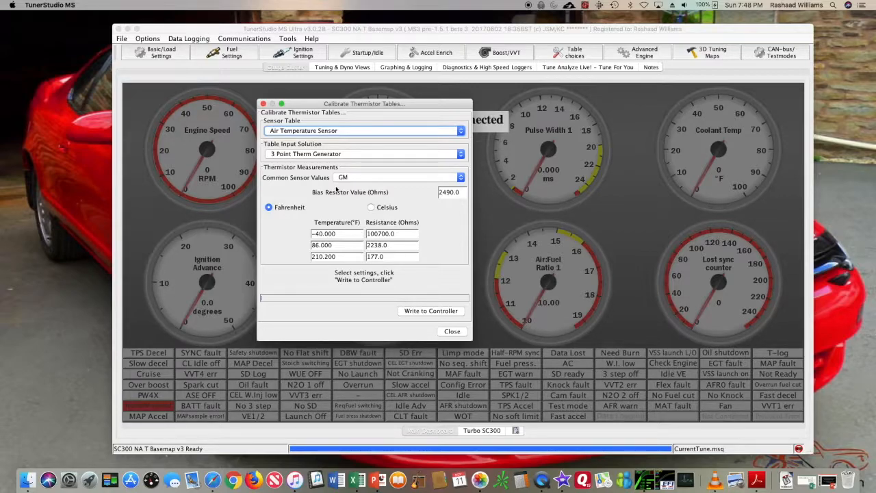
{"action": "left_click", "coordinate": [445, 334]}
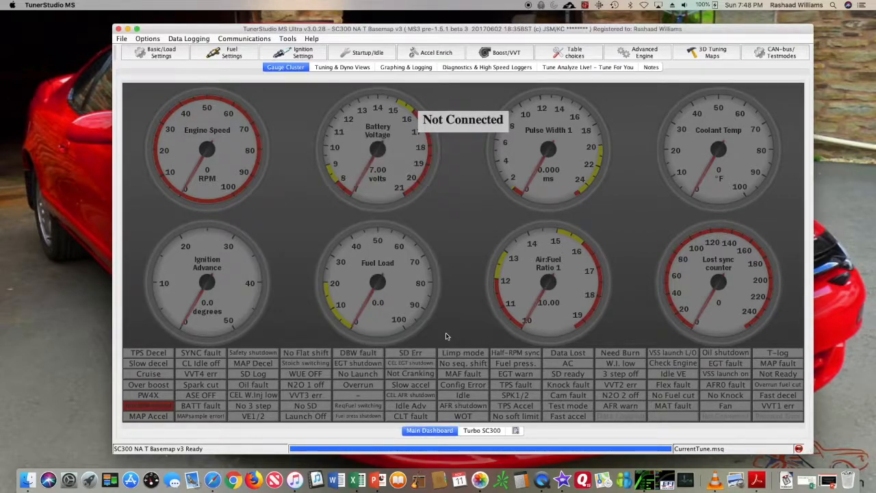
{"action": "right_click", "coordinate": [547, 490]}
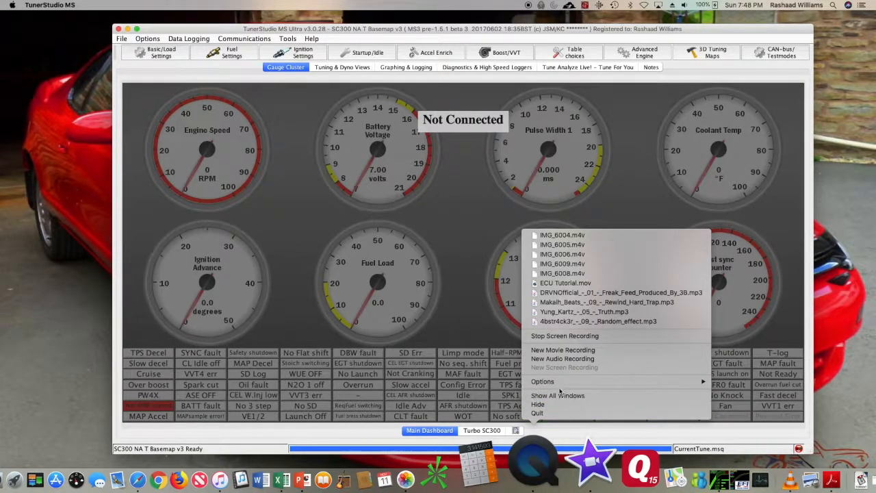